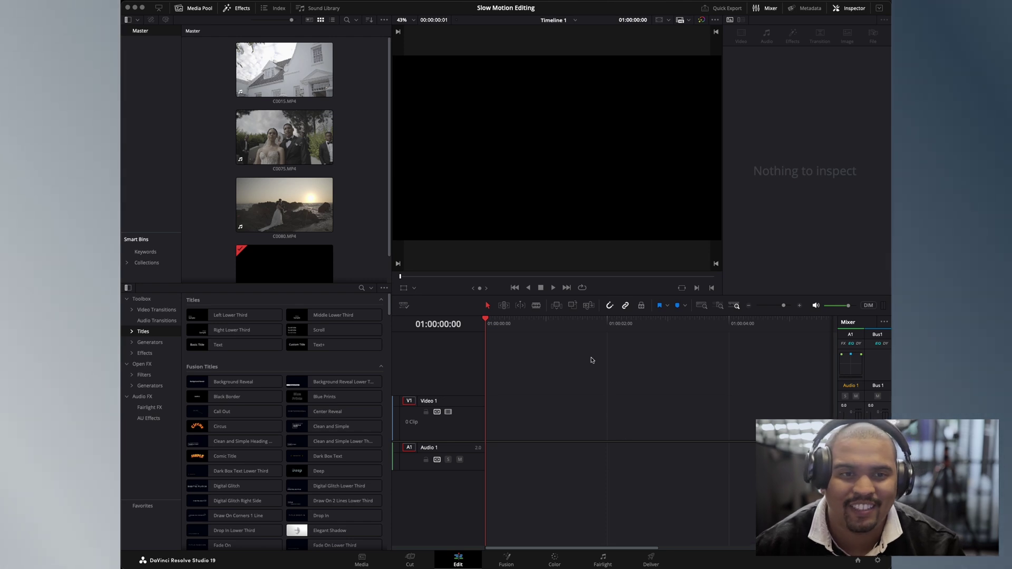
Preview C0015.MP4 in the source viewer and play it to check the clip.
click(285, 71)
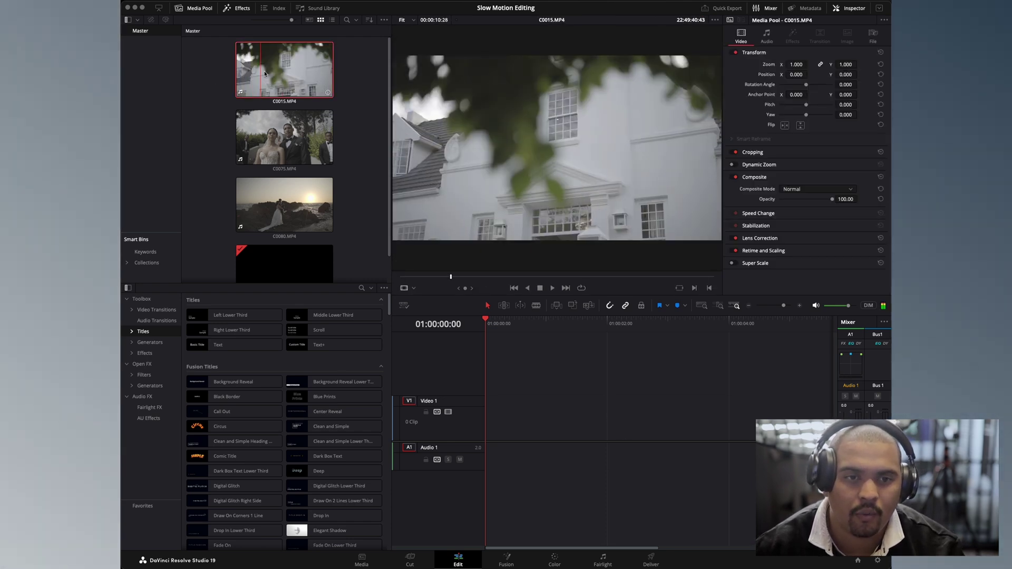
key(q)
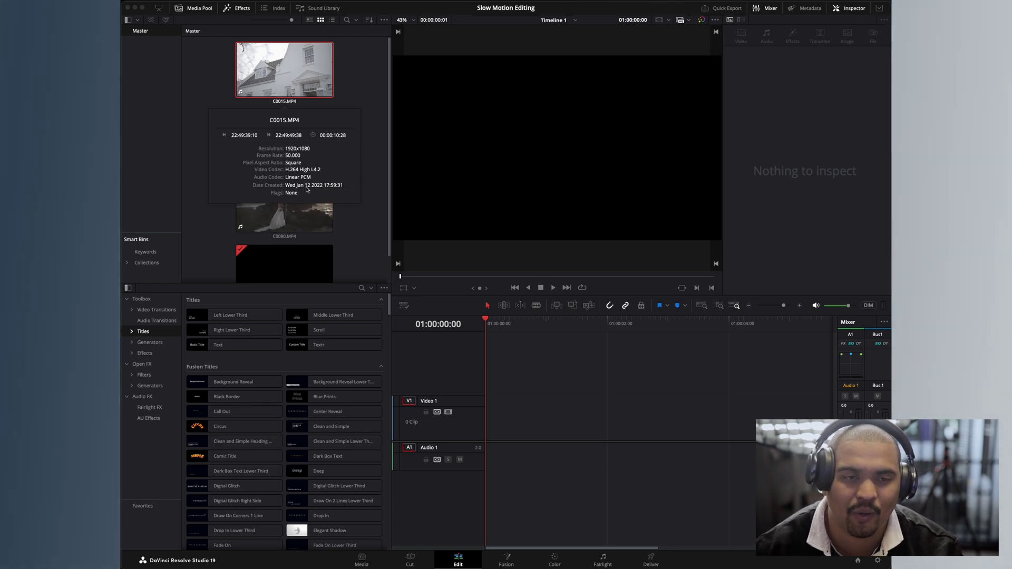
click(279, 75)
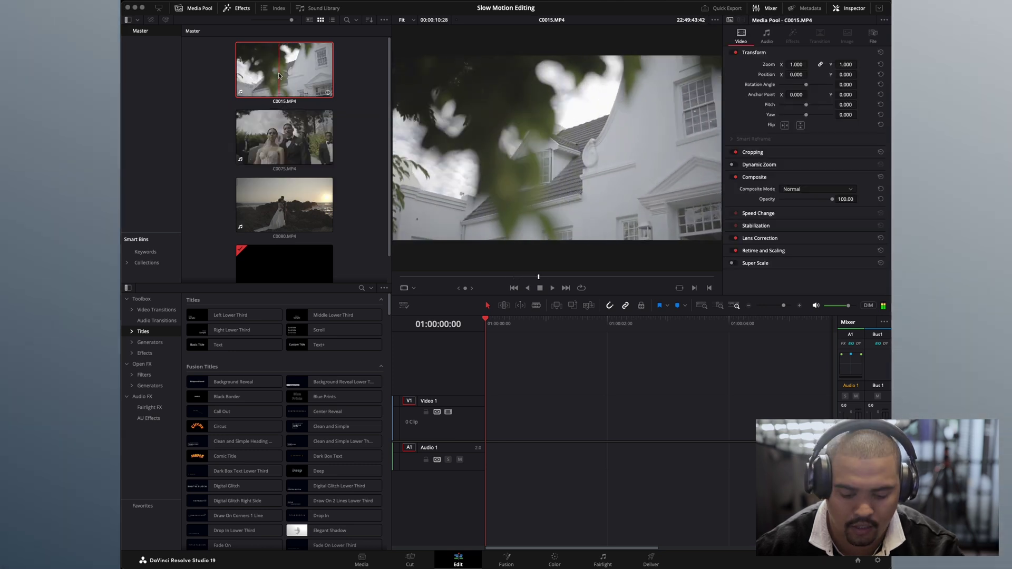
key(space)
key(space)
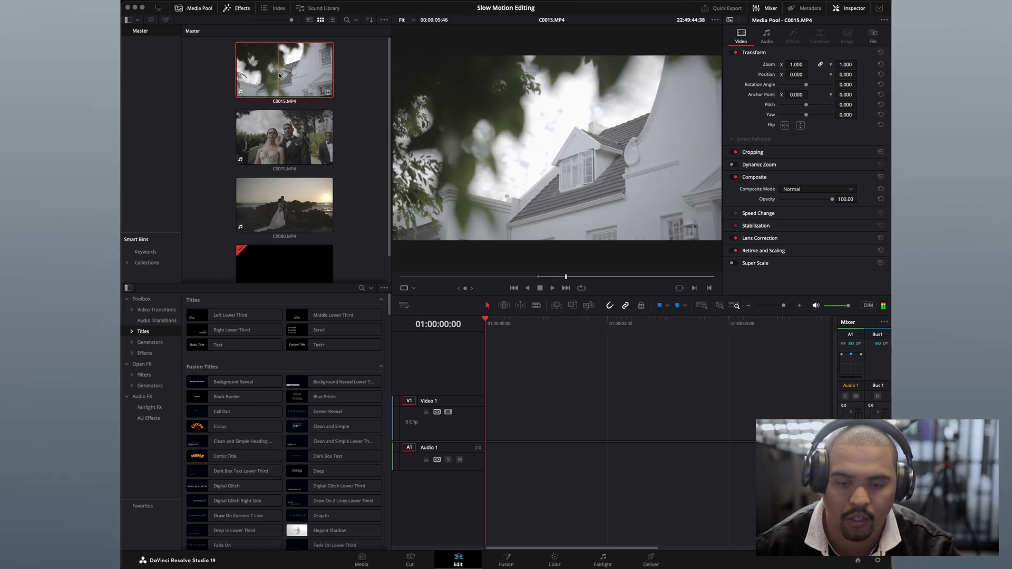
key(q)
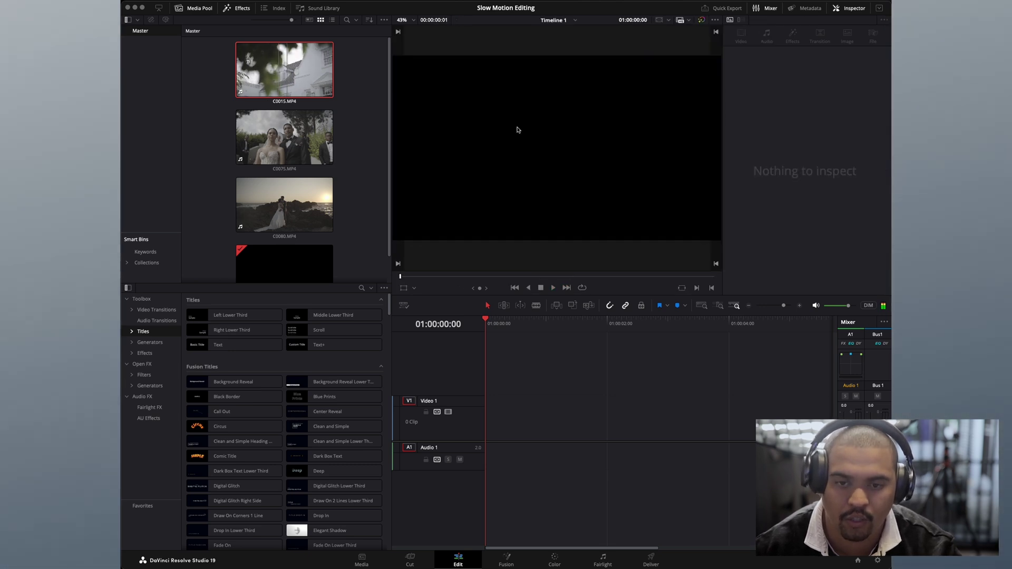
Place C0015.MP4 at the start of V1/A1, then check Project Settings without changes.
click(284, 69)
drag(287, 68, 490, 422)
right_click(510, 418)
click(503, 417)
key(shift+9)
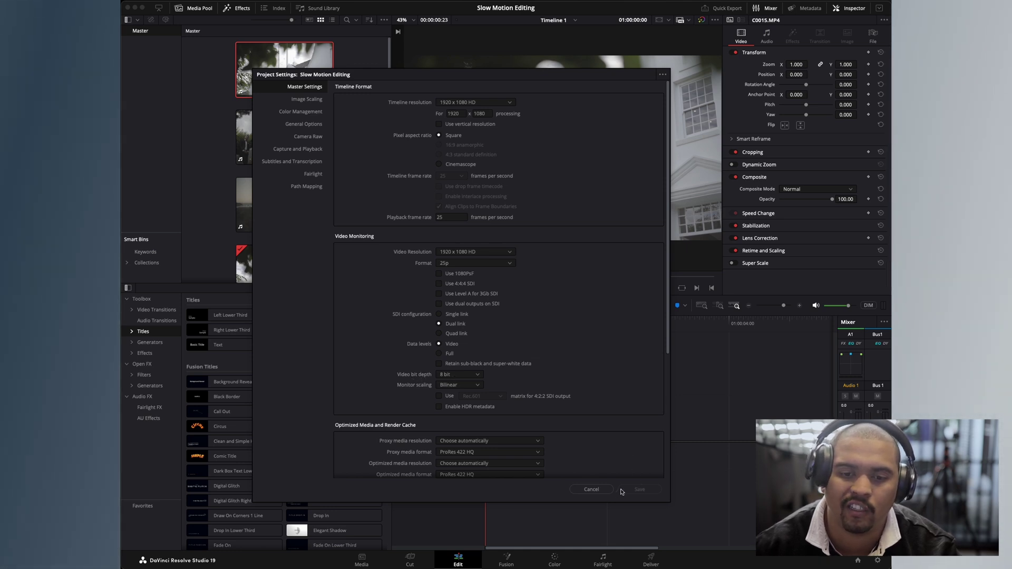
click(592, 489)
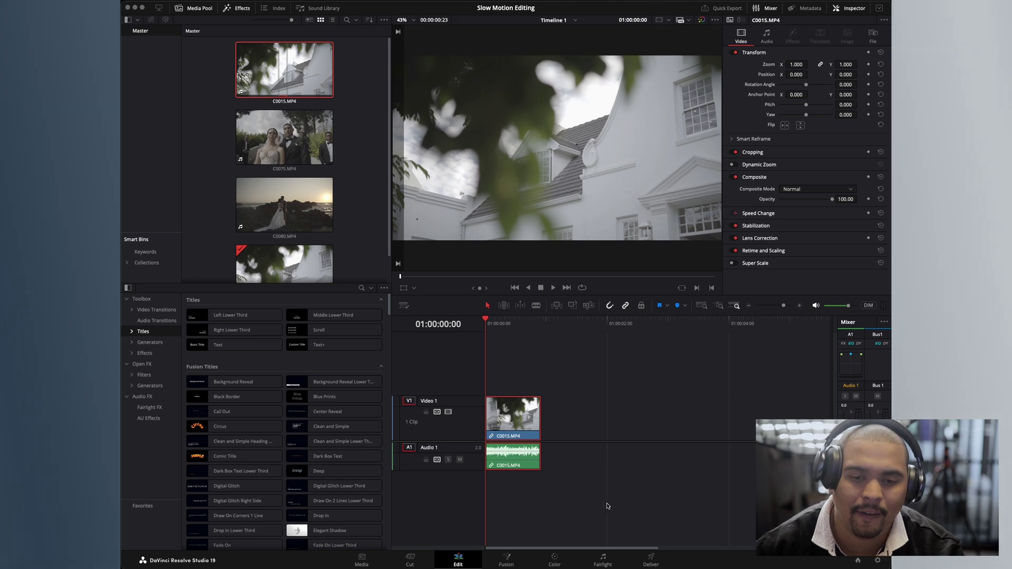
Set C0015.MP4 to 50% speed, stretch it to its full slowed length, and play it.
right_click(505, 425)
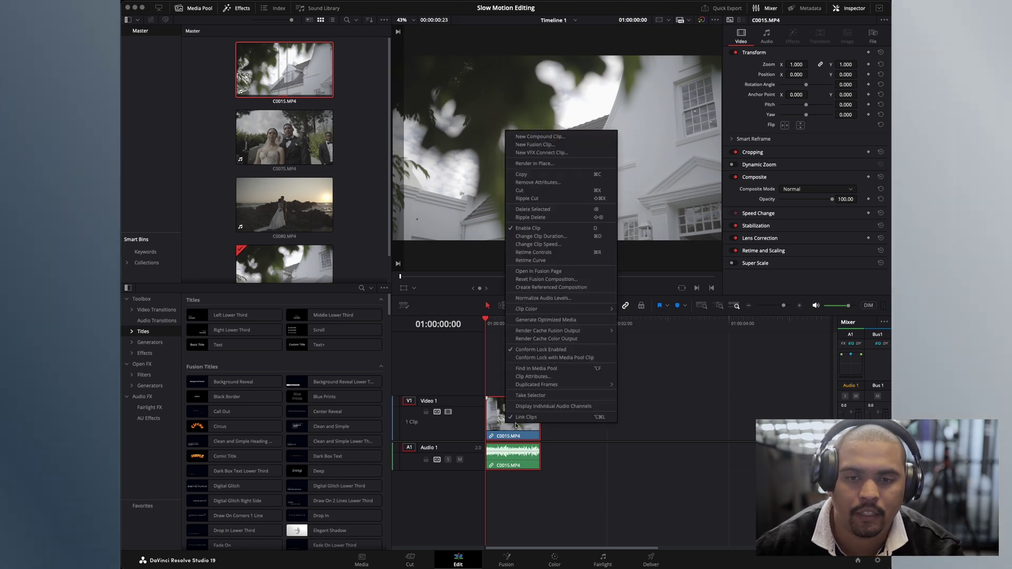
click(548, 244)
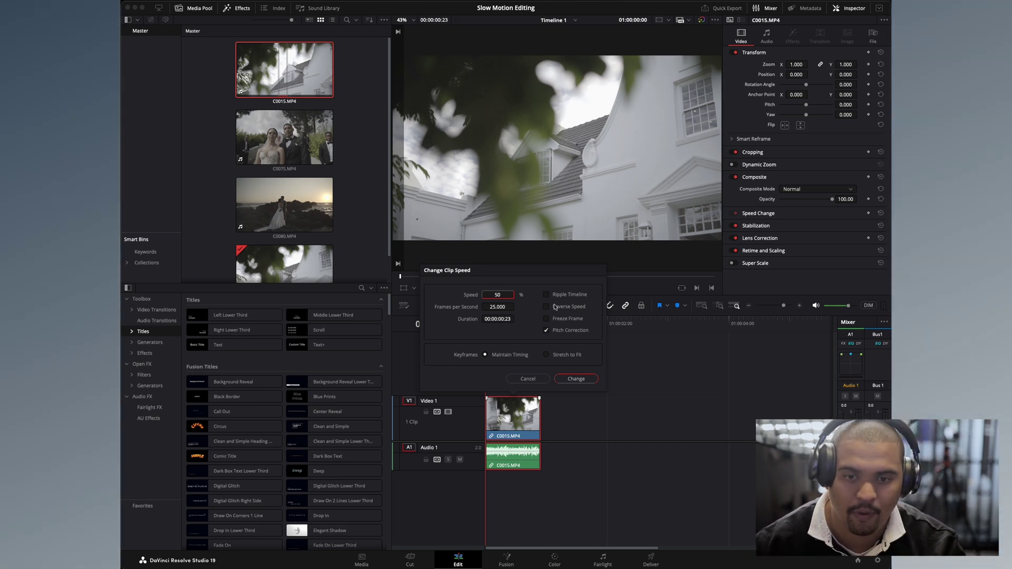
click(574, 379)
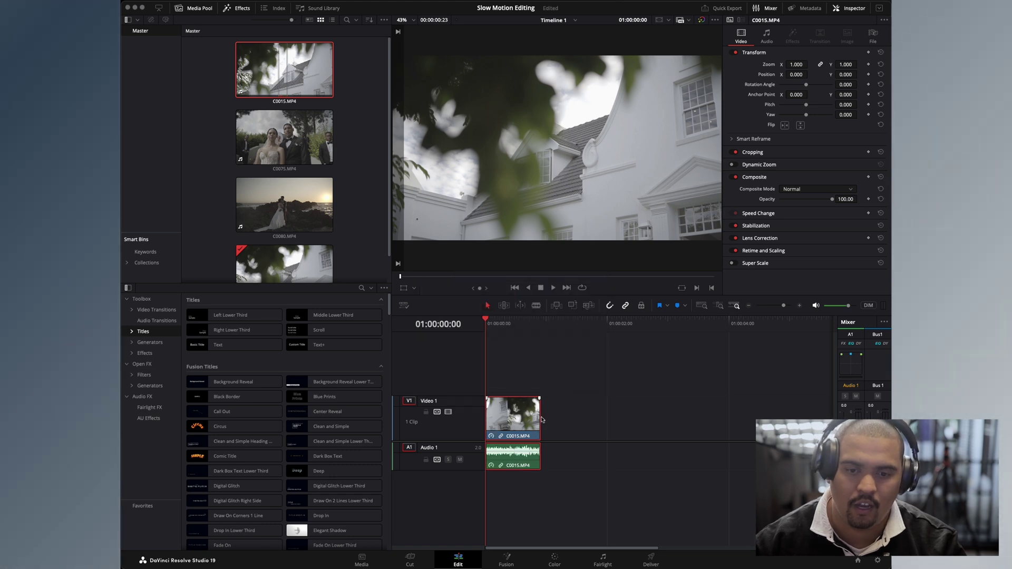
drag(539, 416, 604, 412)
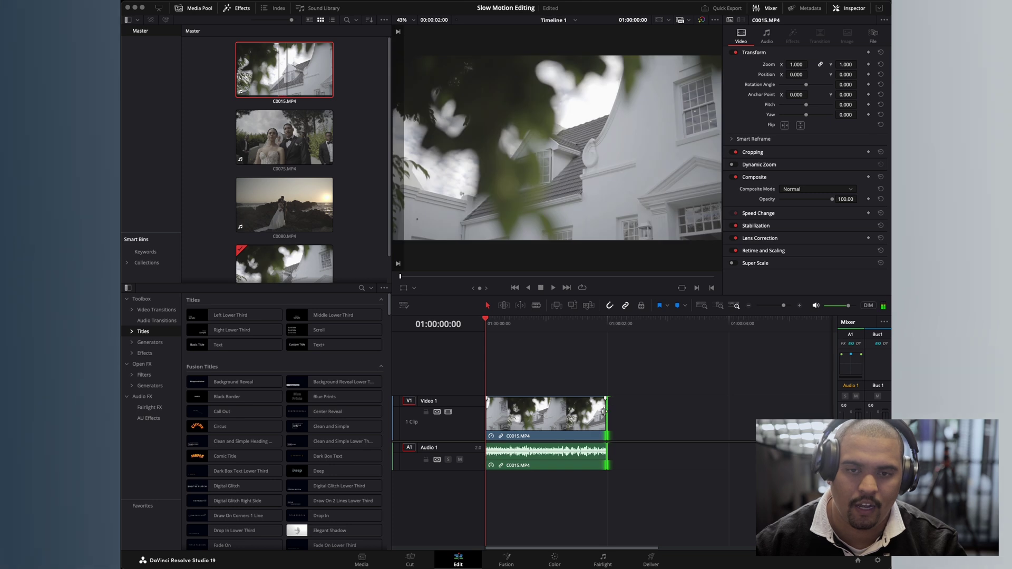
key(space)
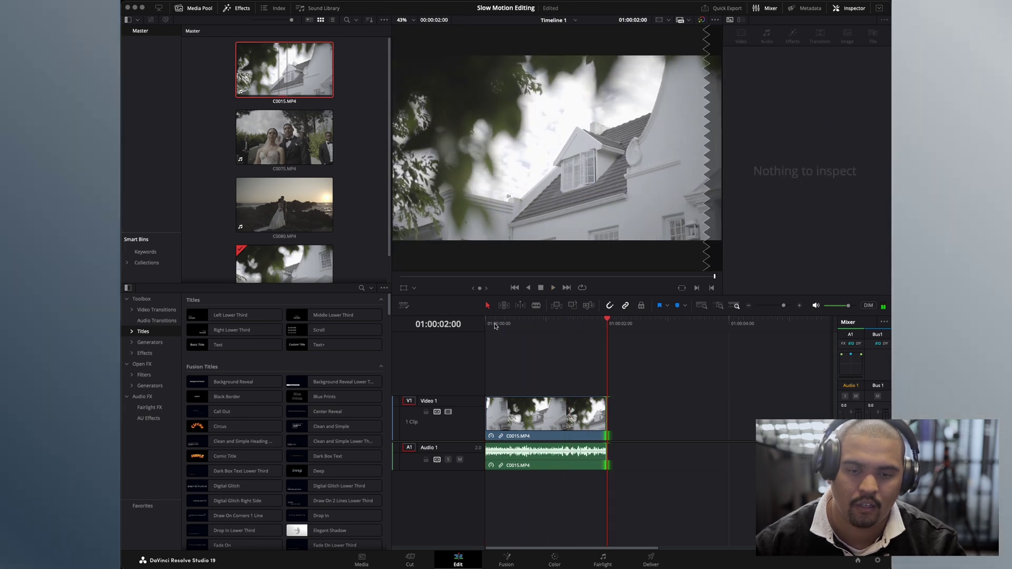
Duplicate C0015 after itself, test a speed change on the copy, then delete the copy.
click(499, 422)
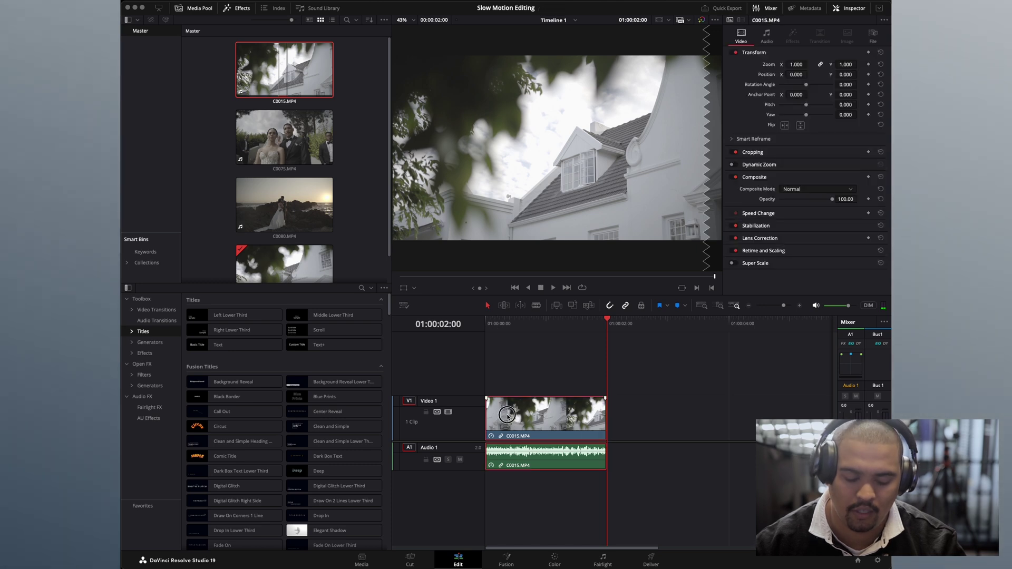
drag(507, 417, 630, 428)
right_click(629, 429)
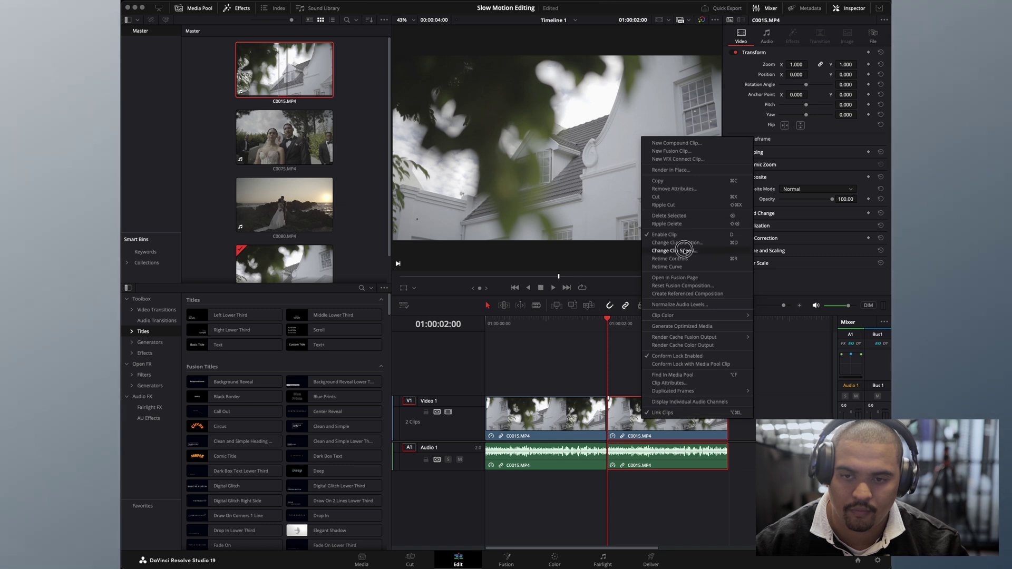
click(644, 248)
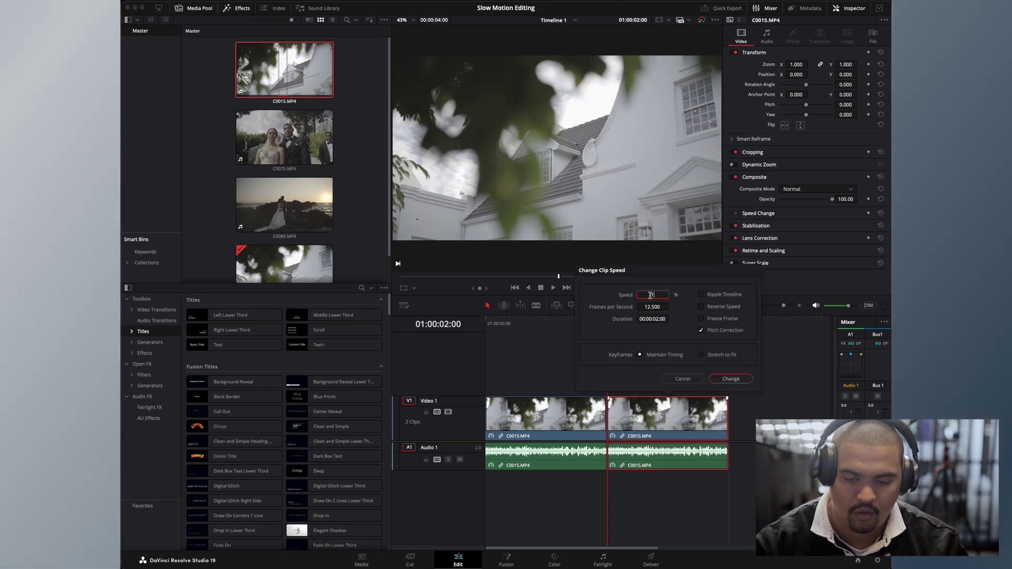
key(Return)
drag(517, 322, 466, 331)
key(space)
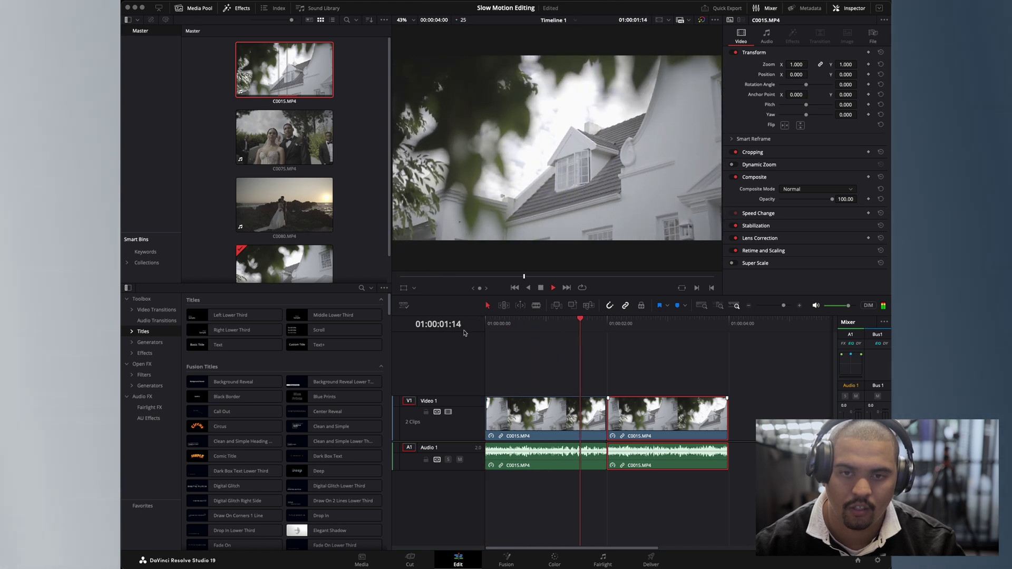
key(space)
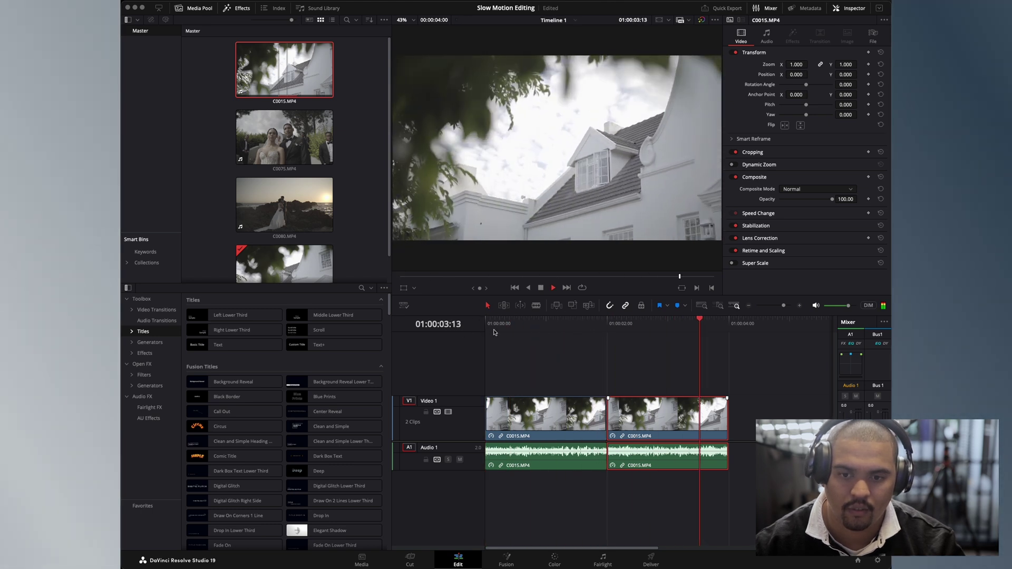
key(BackSpace)
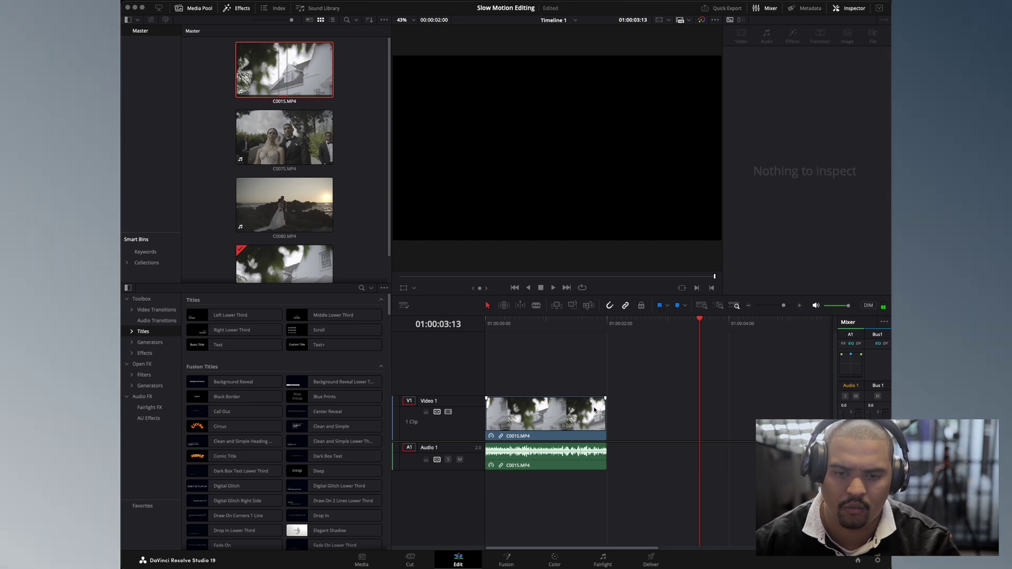
Reapply the speed change to the remaining C0015 clip and play it from the start.
click(585, 416)
right_click(586, 416)
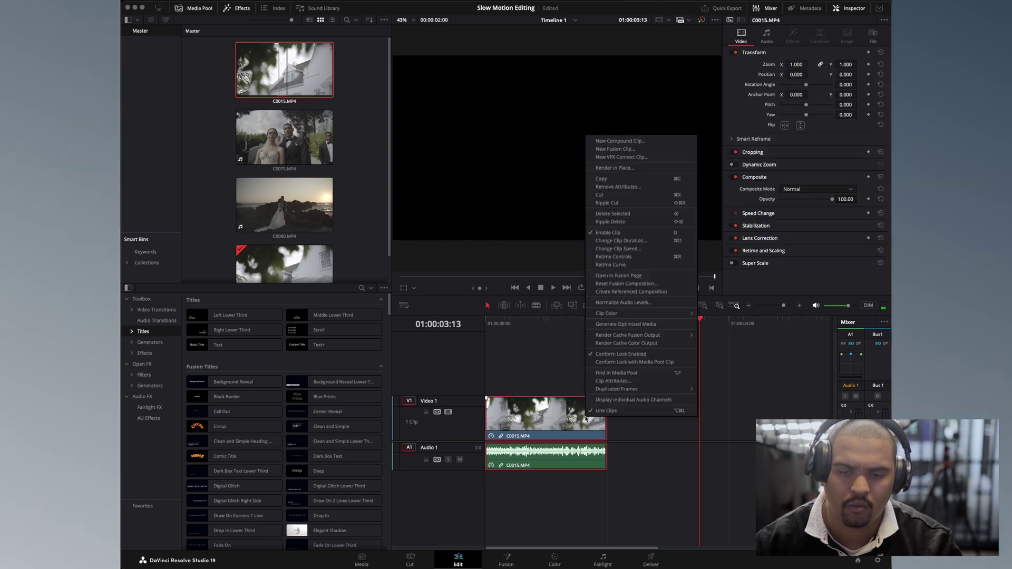
click(639, 248)
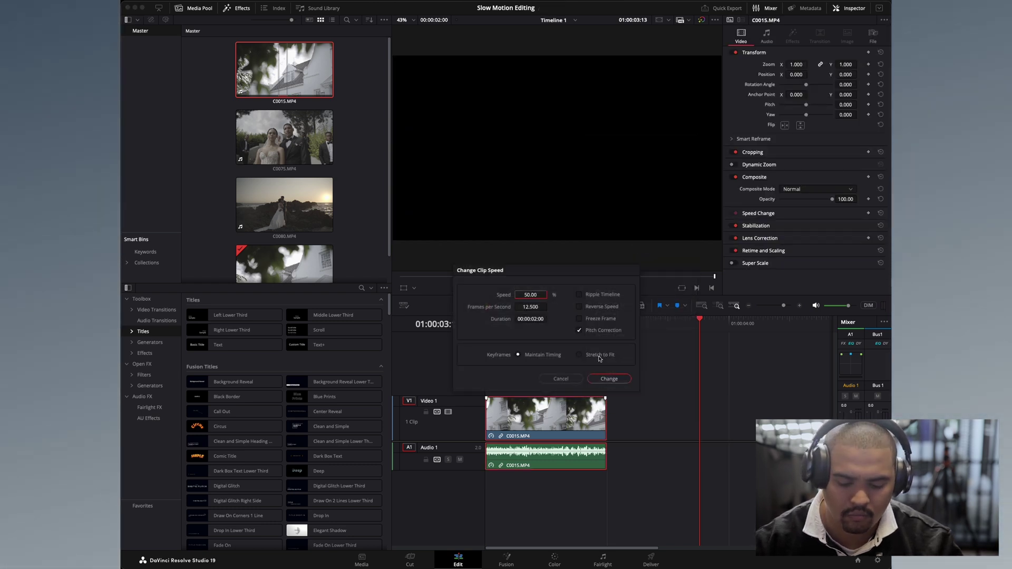
key(Return)
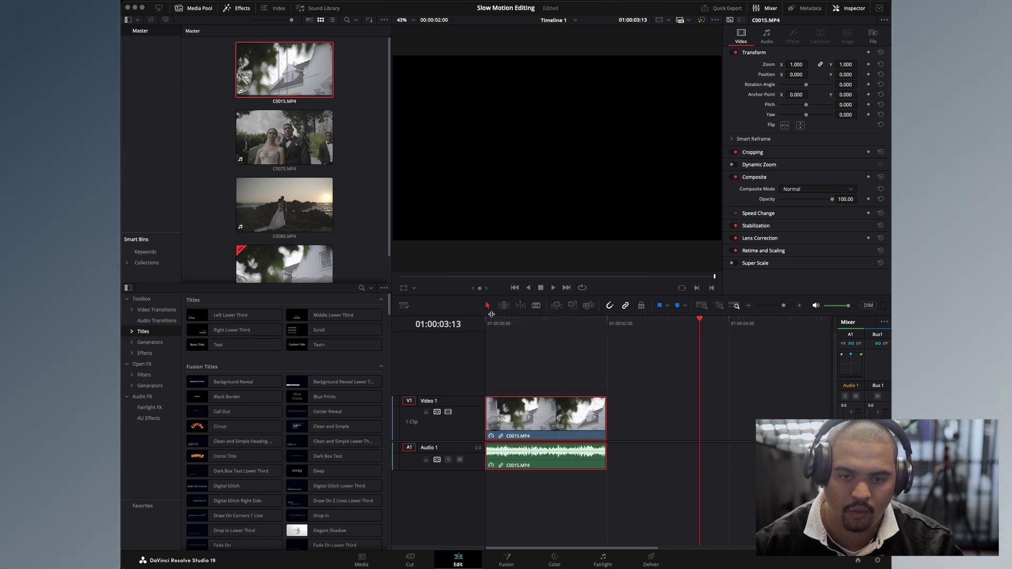
key(Home)
key(space)
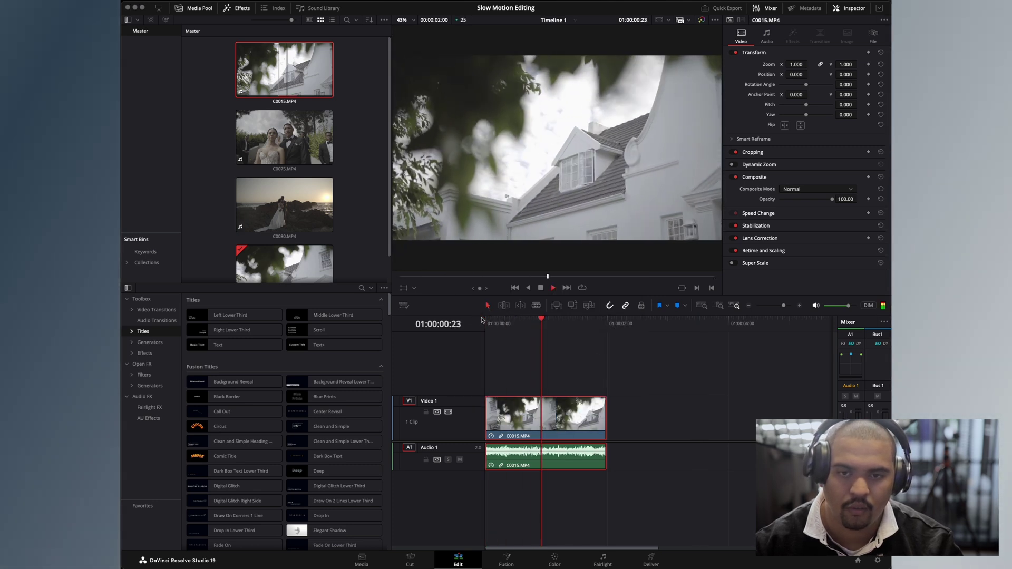
key(space)
key(Home)
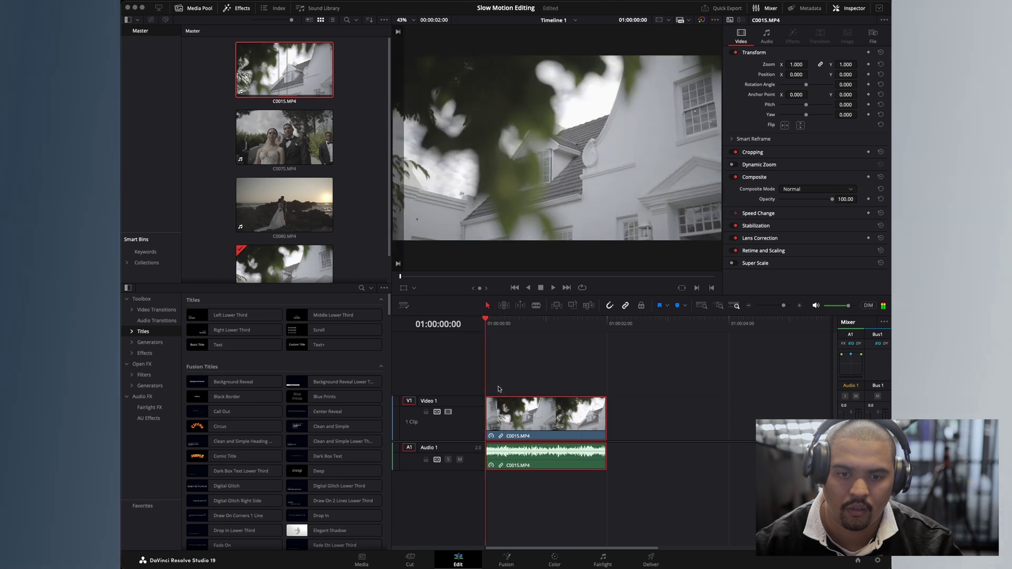
Set C0015's clip speed to 50 and play it back from the timeline start.
right_click(513, 404)
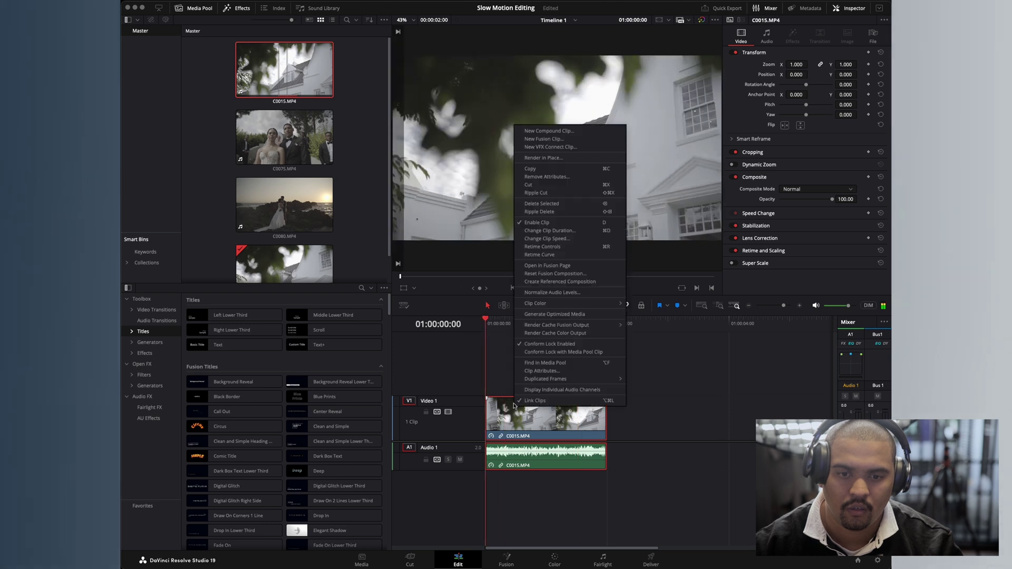
click(565, 237)
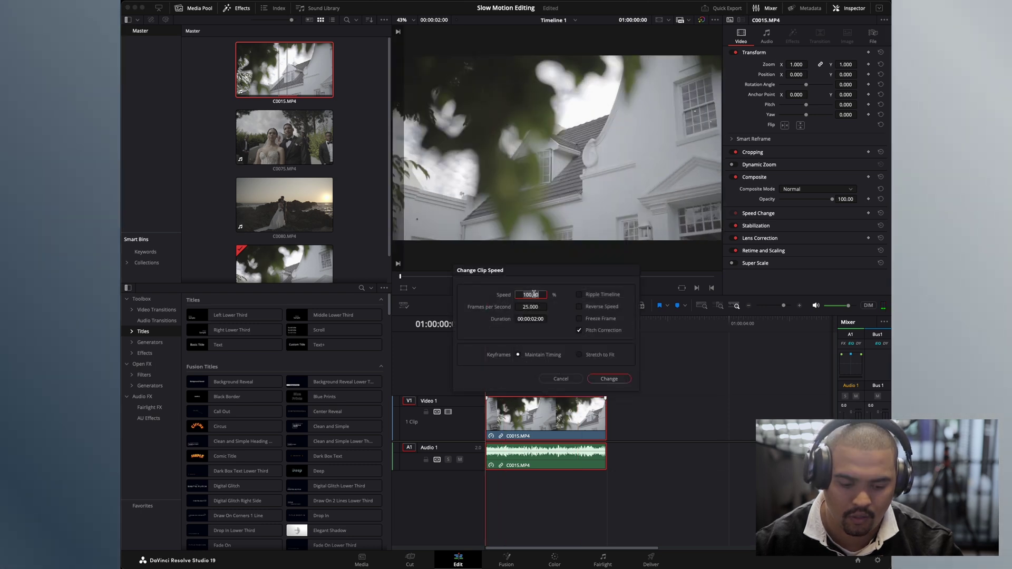
text(50)
key(Return)
key(space)
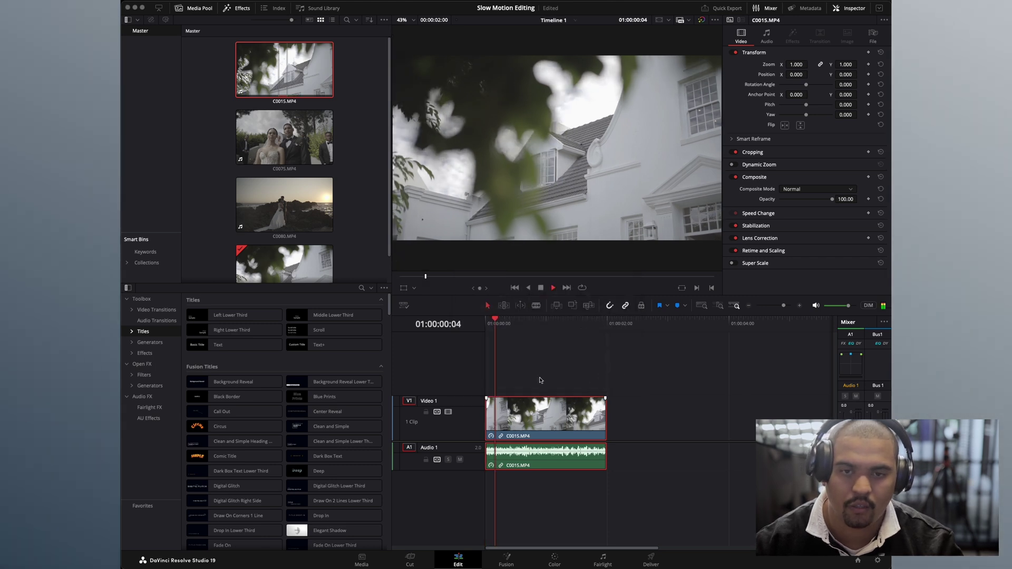
key(space)
click(491, 323)
drag(491, 322, 486, 323)
key(space)
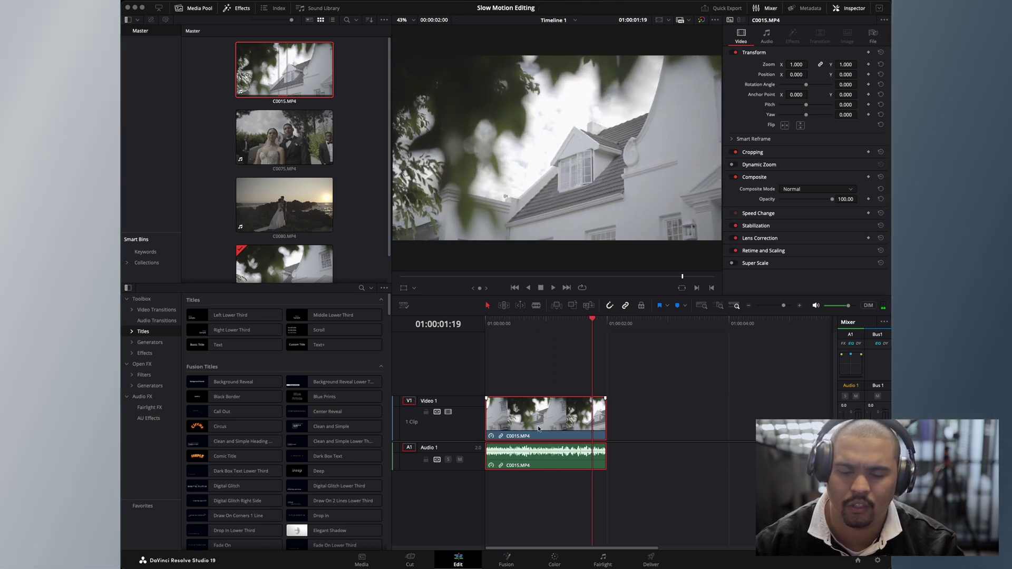
Add C0075.MP4's video to V1 after C0015, hide the side panels, and play it.
click(269, 134)
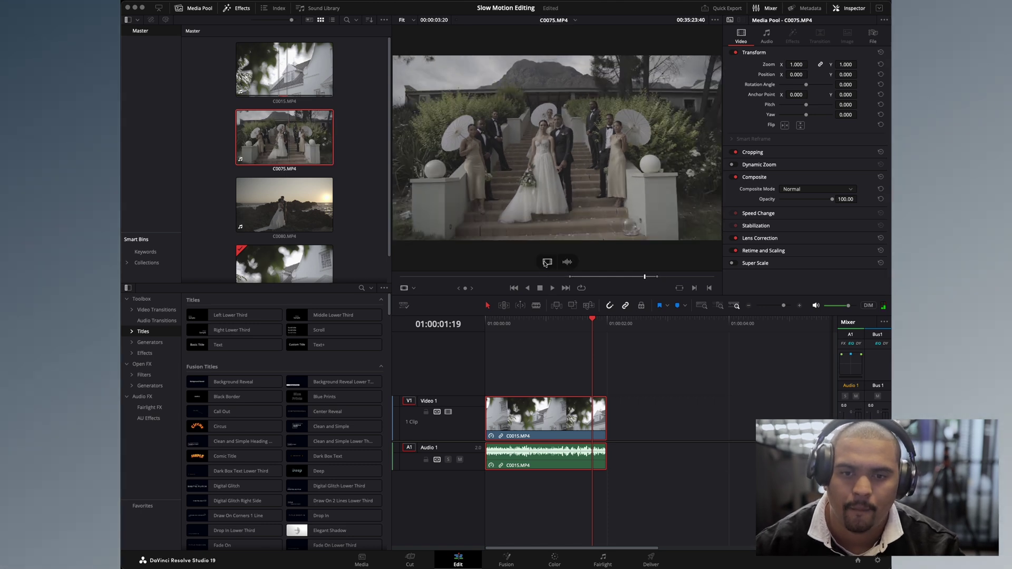
drag(546, 262, 612, 418)
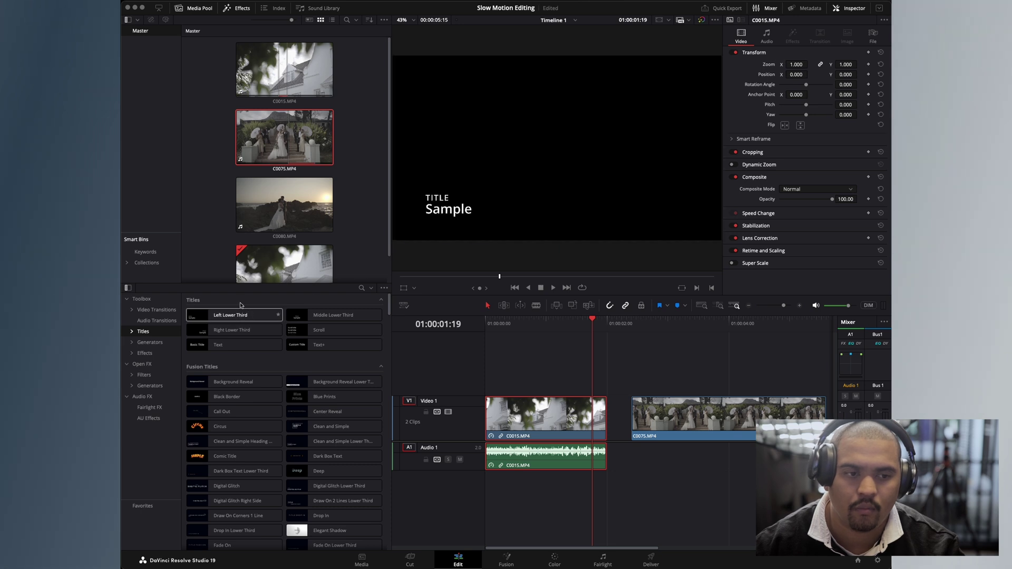
click(129, 289)
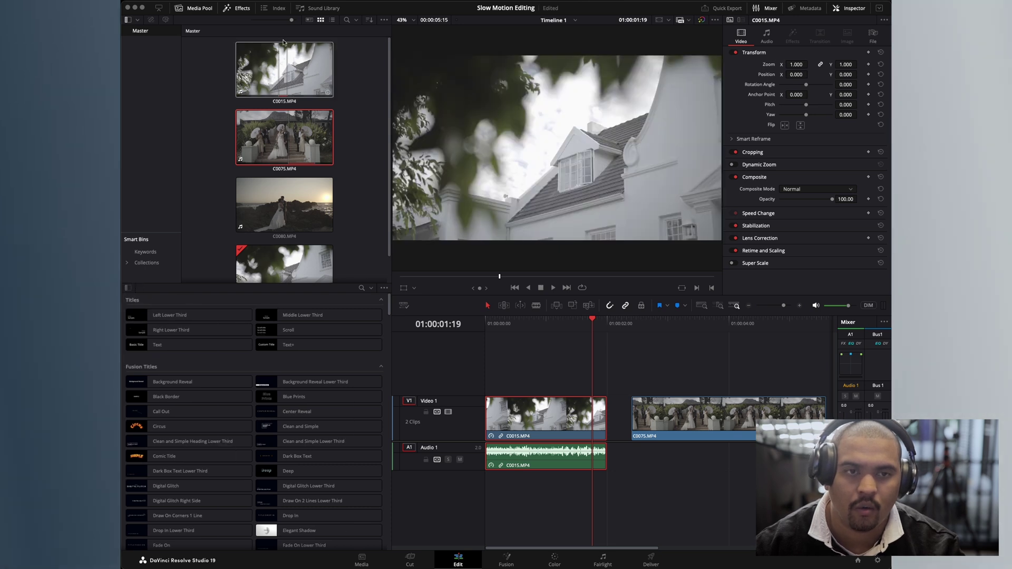
click(242, 8)
click(211, 11)
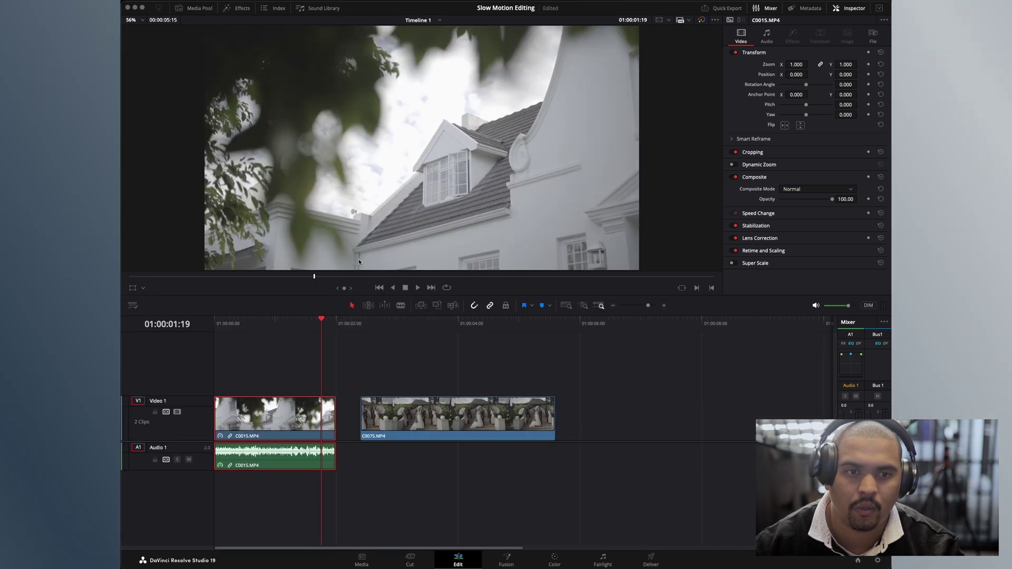
click(361, 323)
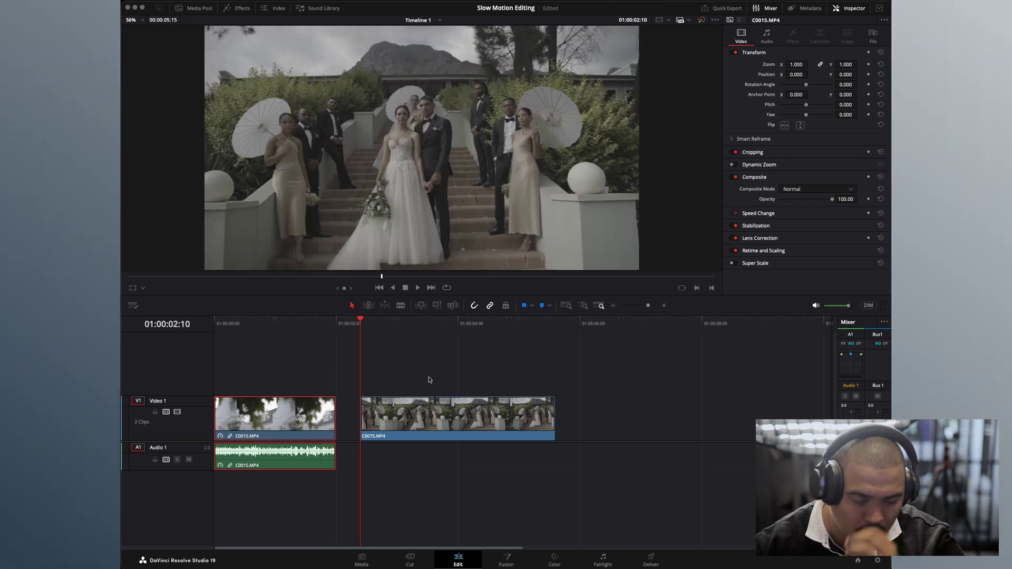
key(space)
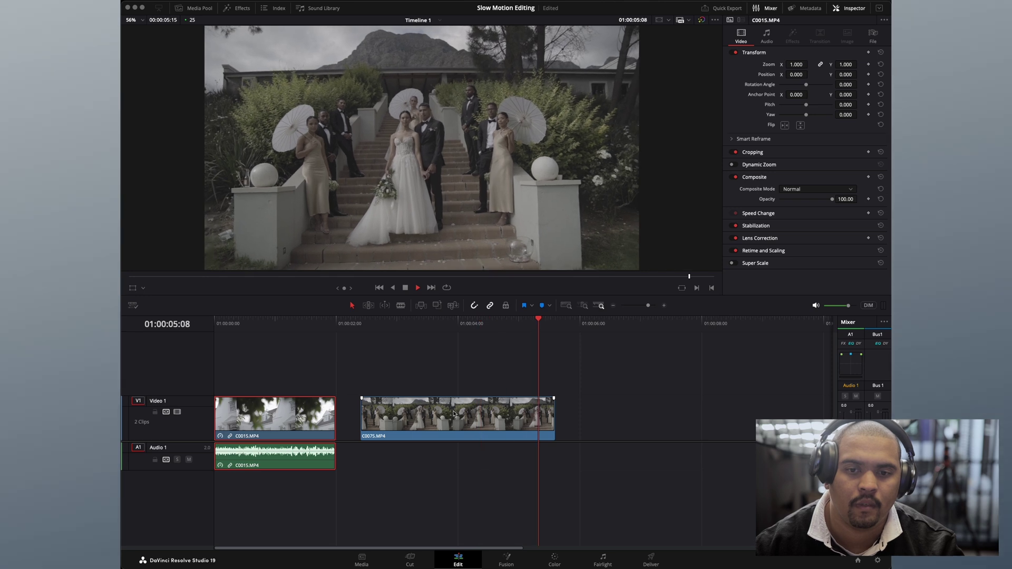
click(194, 8)
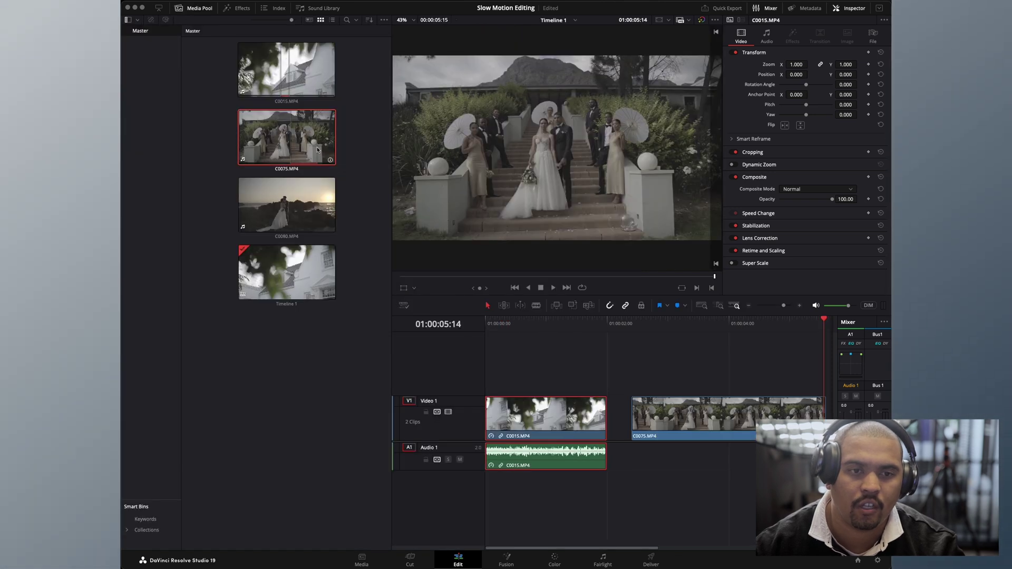
Set the C0075 timeline clip's speed to 25% in Change Clip Speed.
mouse_move(330, 162)
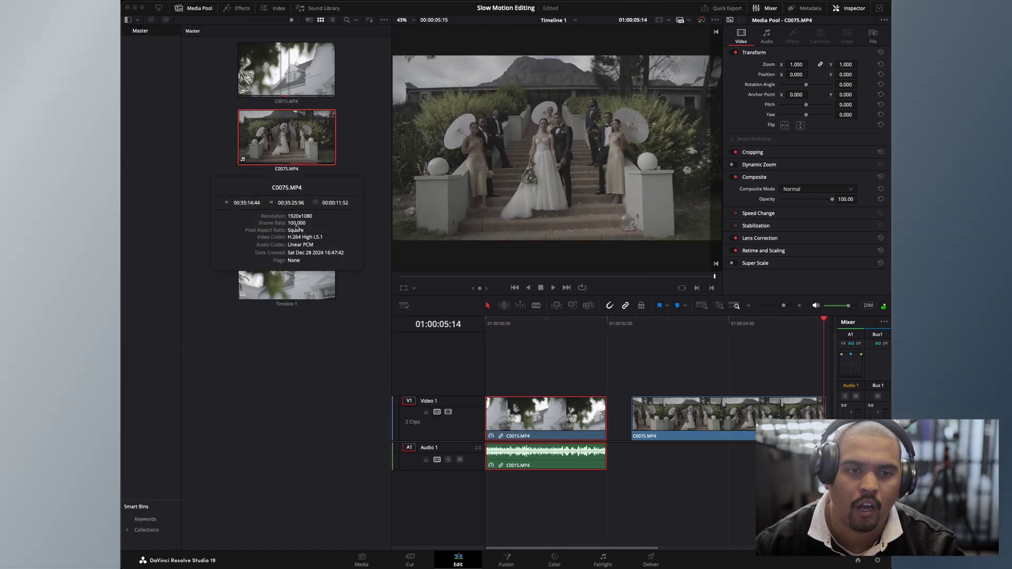
click(194, 8)
click(411, 417)
right_click(412, 416)
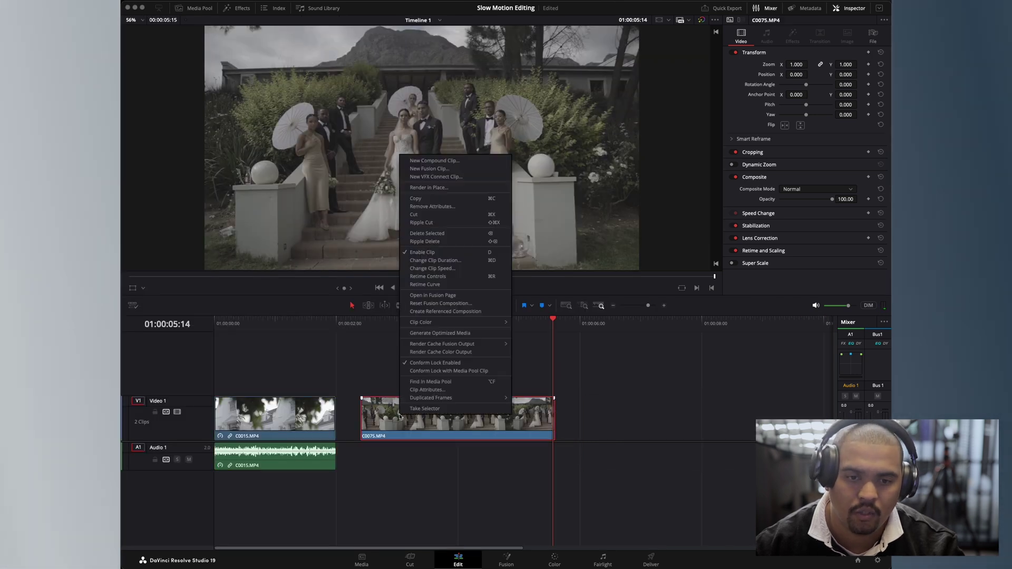
click(457, 270)
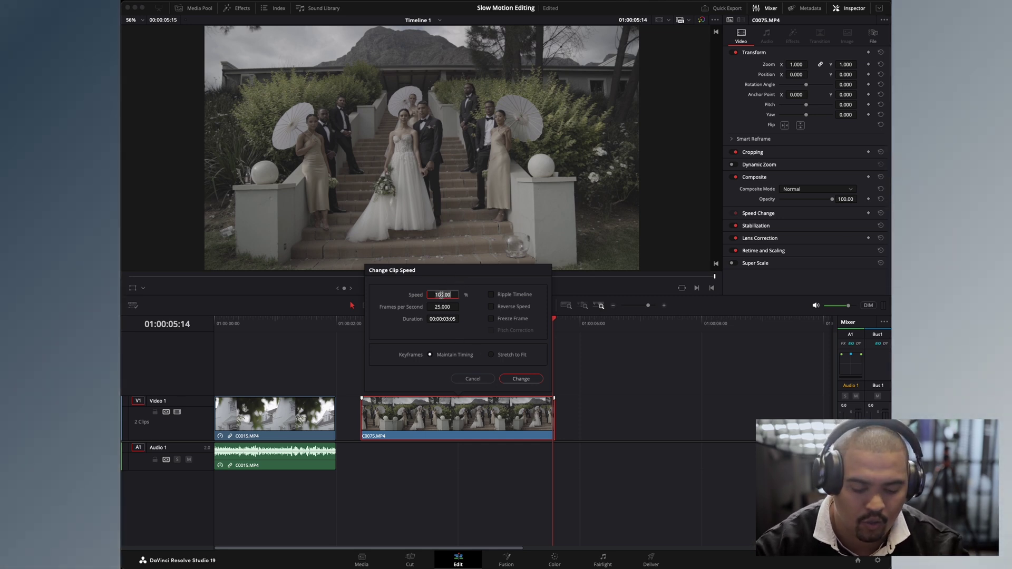
key(Return)
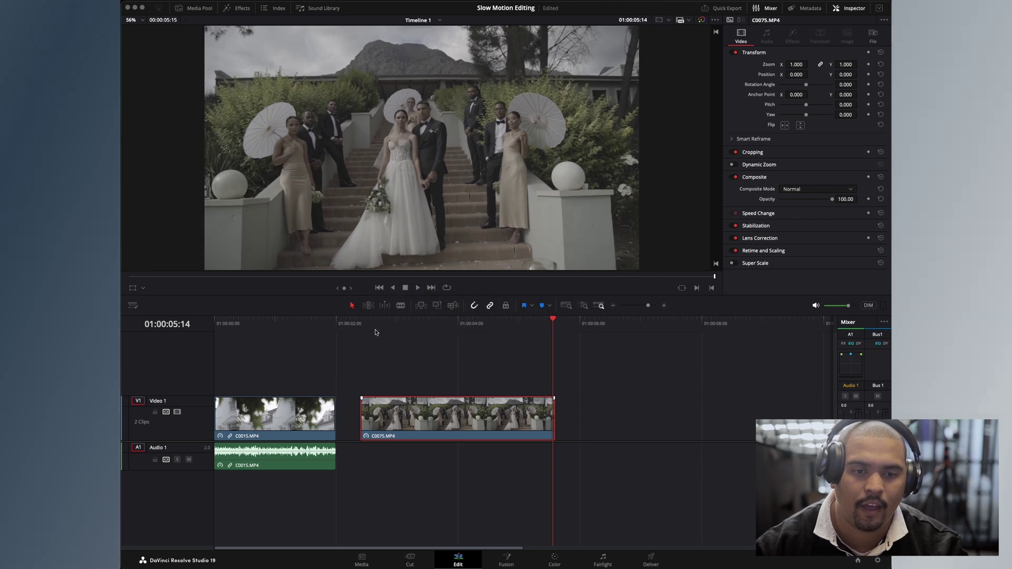
click(362, 331)
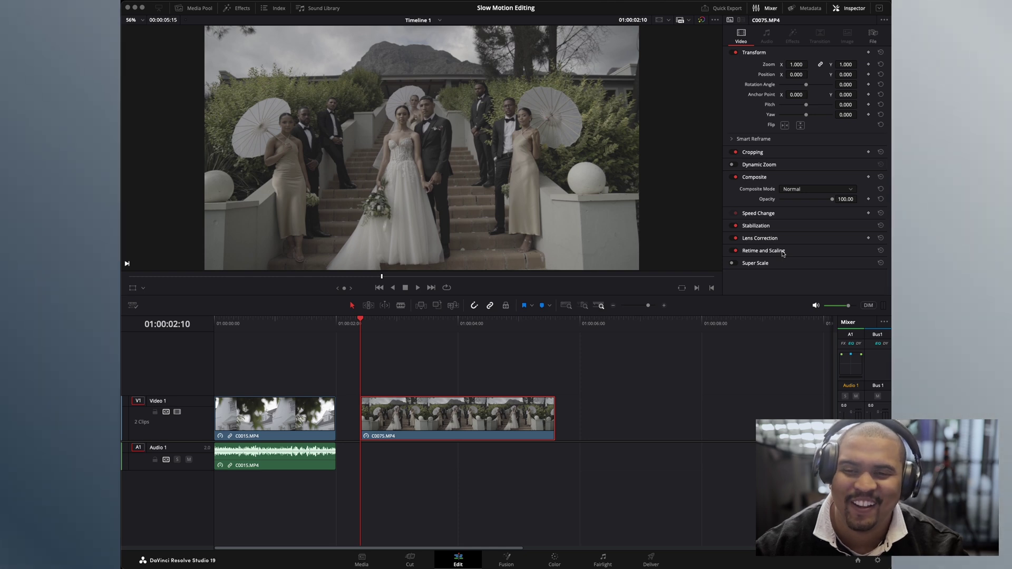
Set C0075's Retime Process to Optical Flow under Retime and Scaling.
click(795, 250)
click(808, 262)
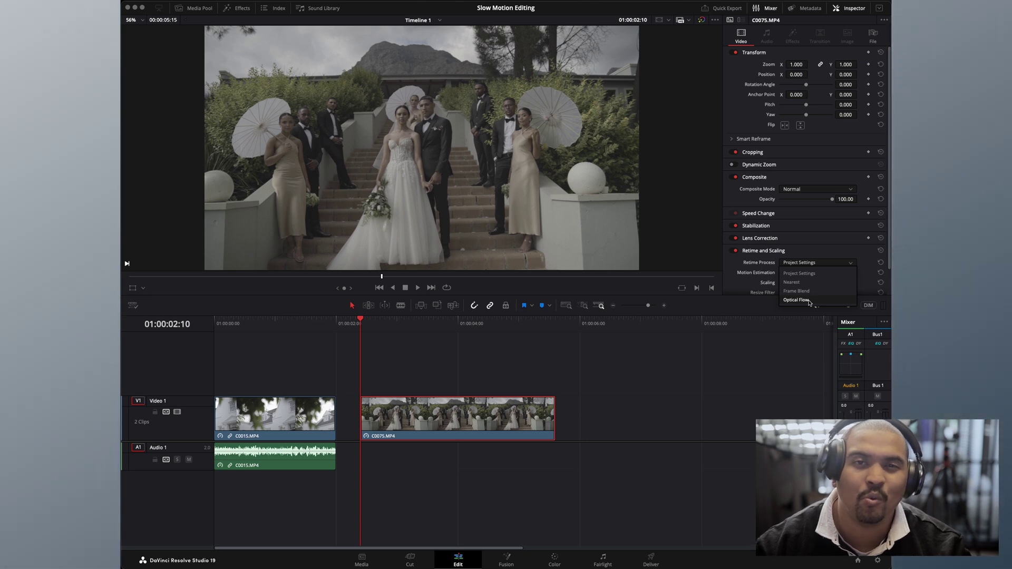
click(810, 301)
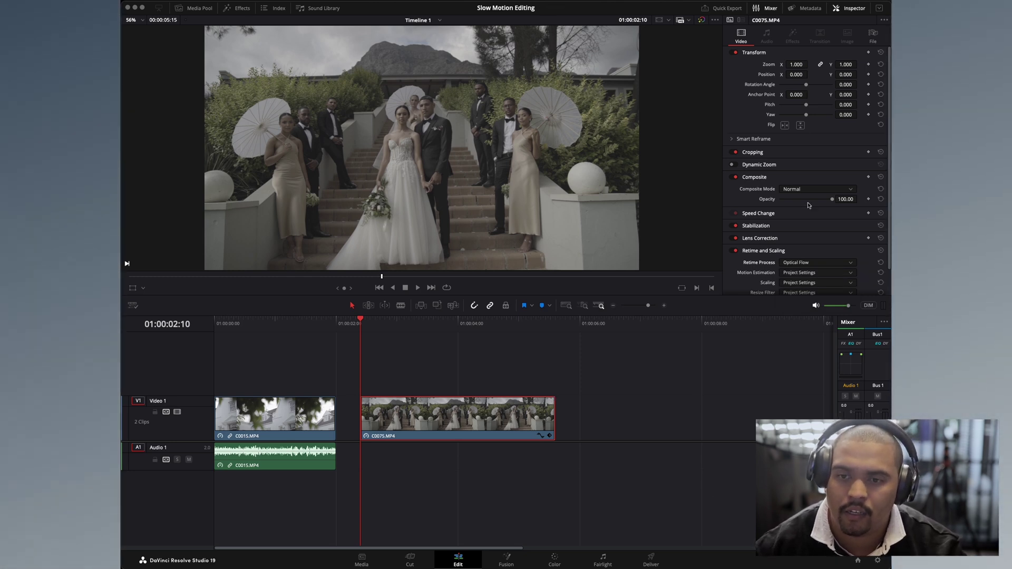
Stabilize C0075 in Perspective mode and replay it from its start to check.
click(798, 226)
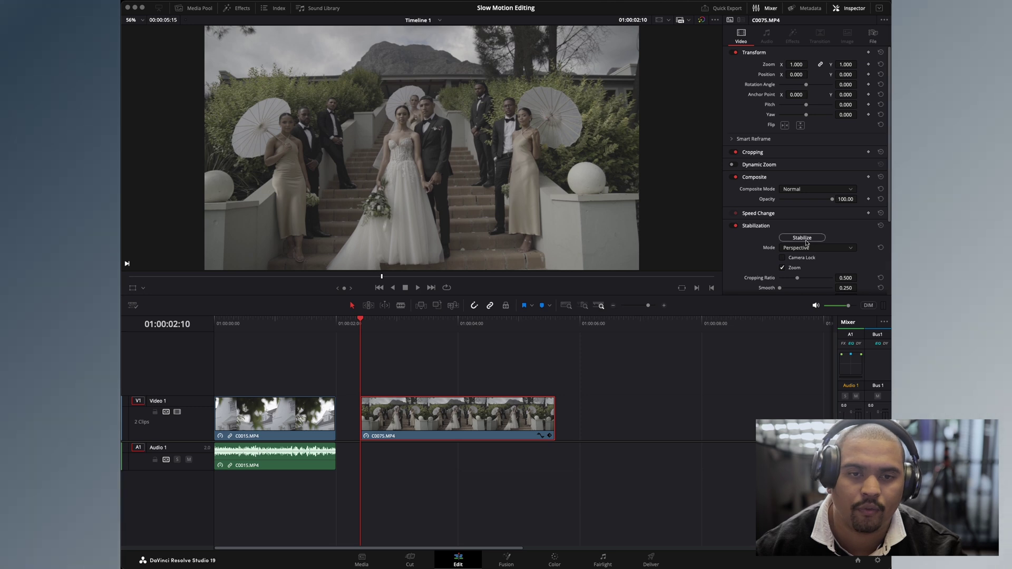
click(802, 238)
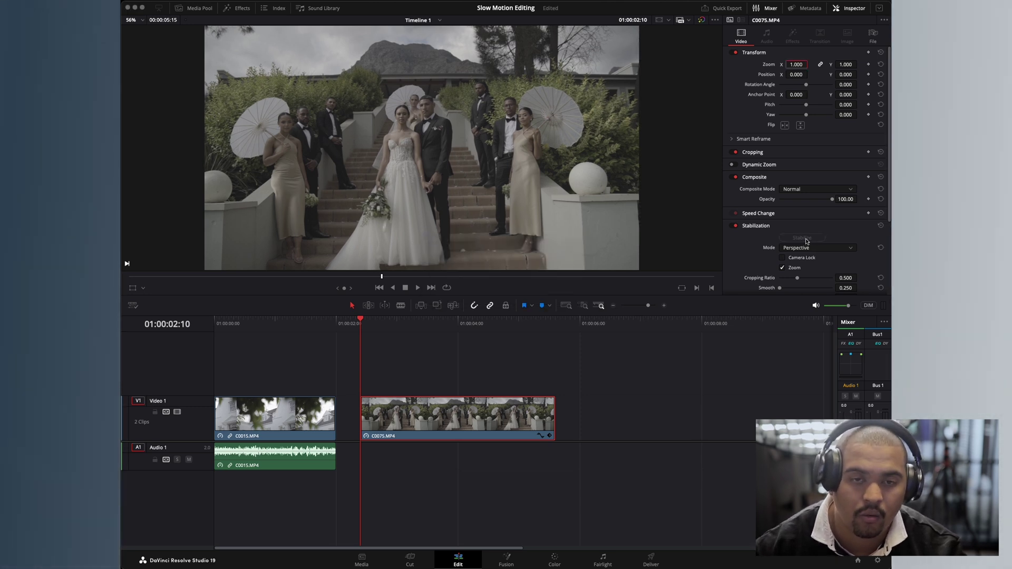
key(space)
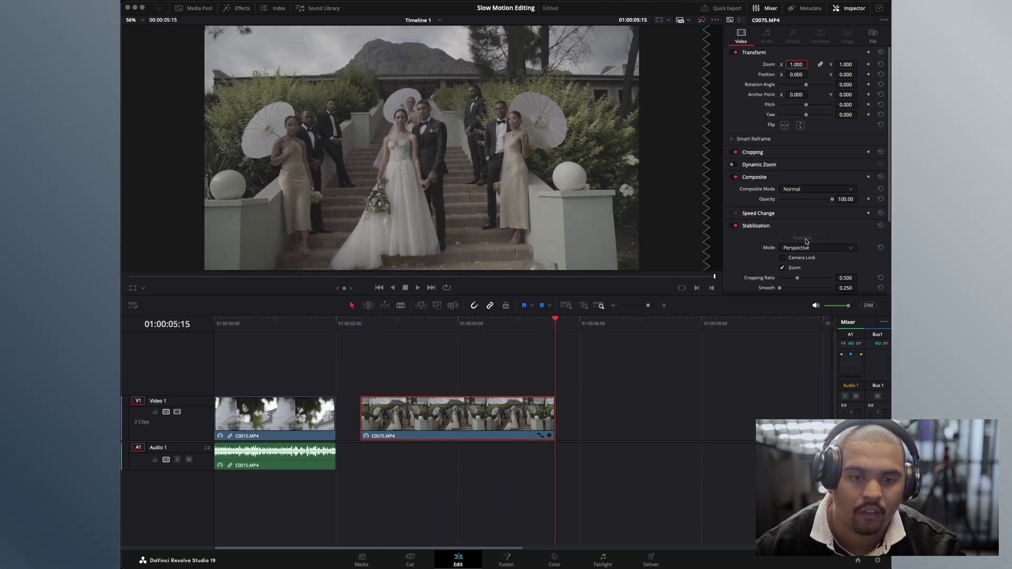
click(363, 333)
key(space)
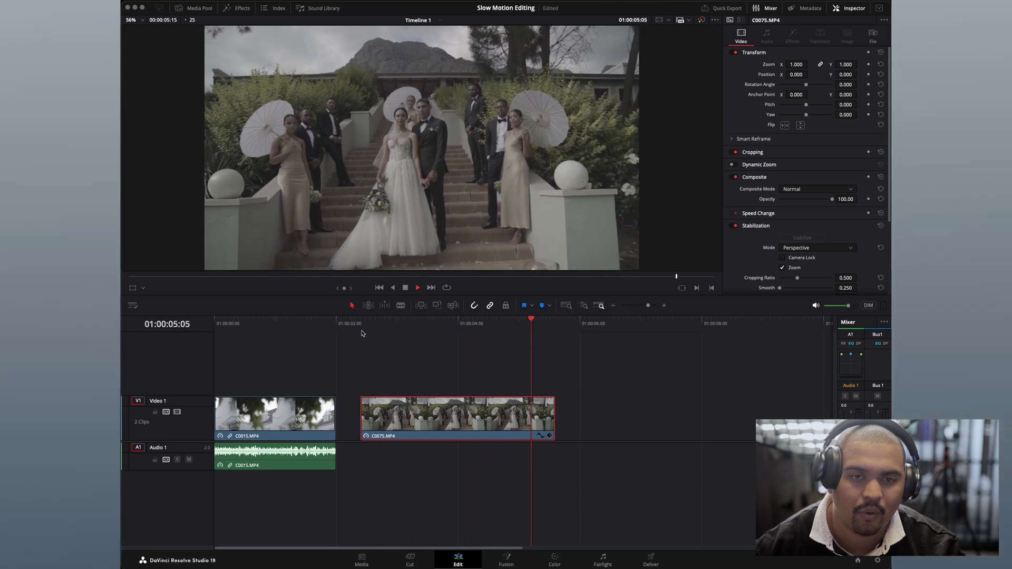
Set C0075's Rotation Angle to -2.100 and Zoom to 1.080, then replay it.
click(361, 333)
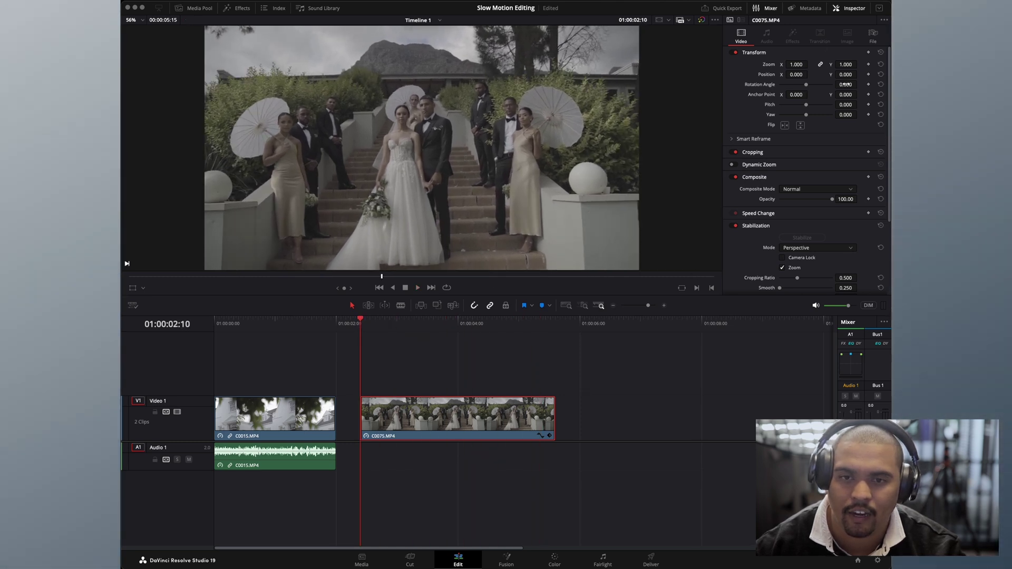
mouse_move(845, 84)
mouse_down()
mouse_move(799, 65)
mouse_move(845, 84)
mouse_up()
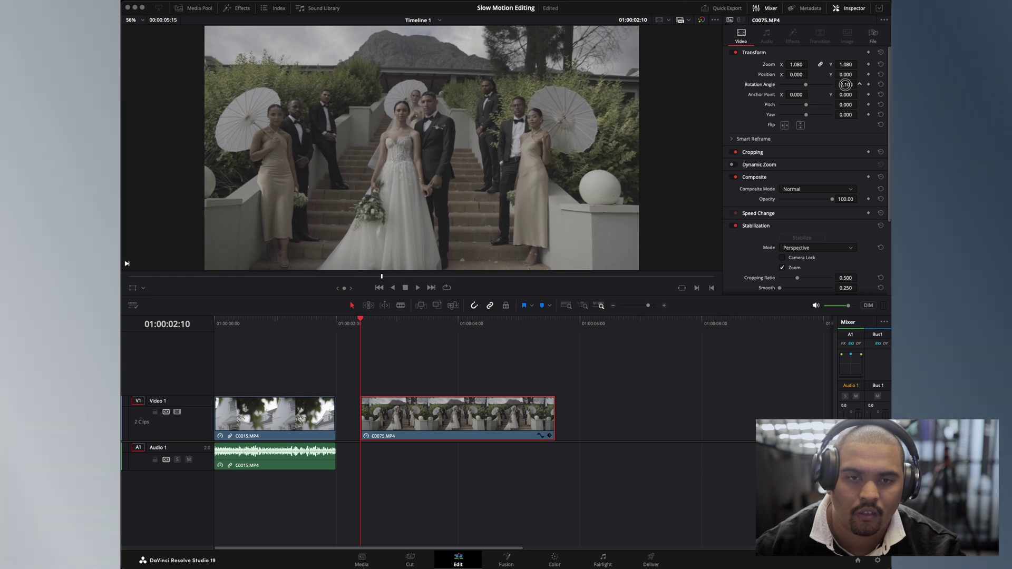
key(space)
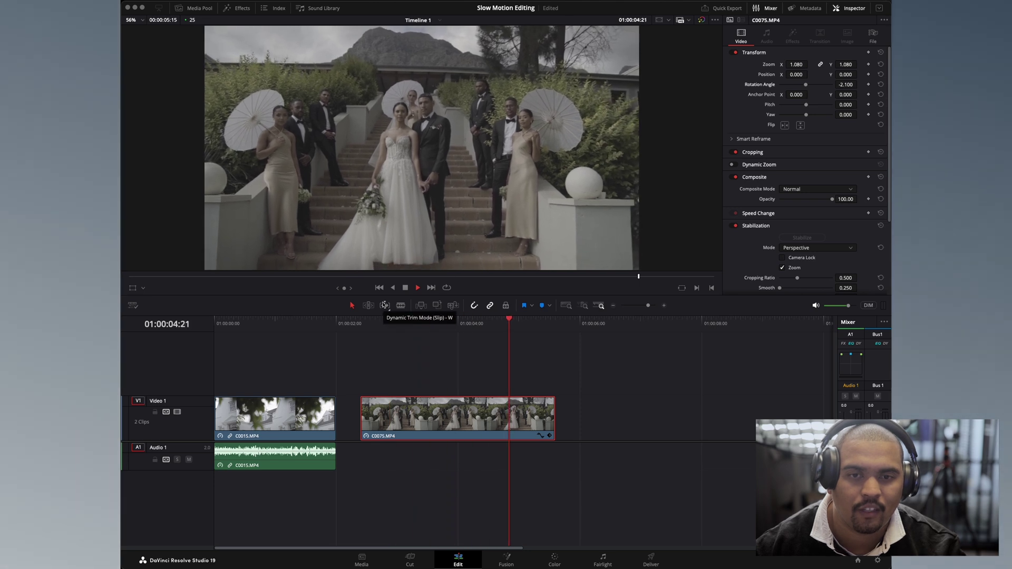
key(space)
click(361, 329)
key(space)
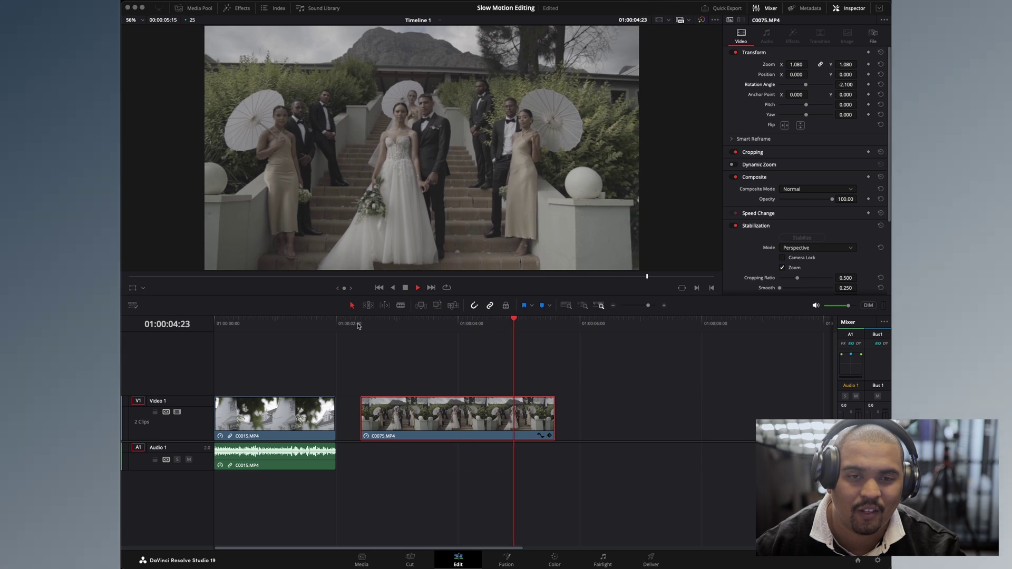
Reconfirm C0075's slowed clip speed and play it back from the clip start.
key(space)
right_click(400, 406)
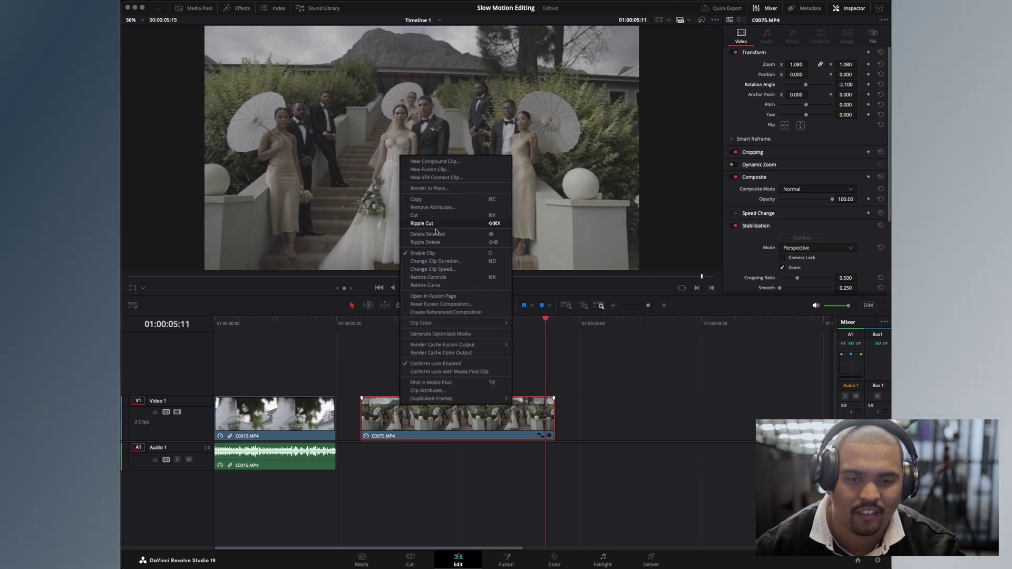
click(432, 269)
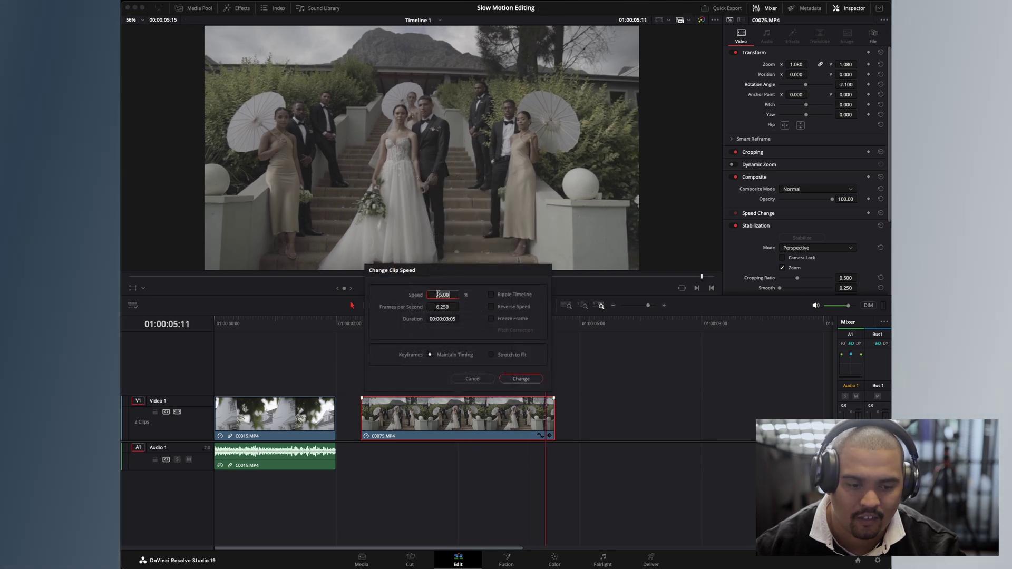
key(Return)
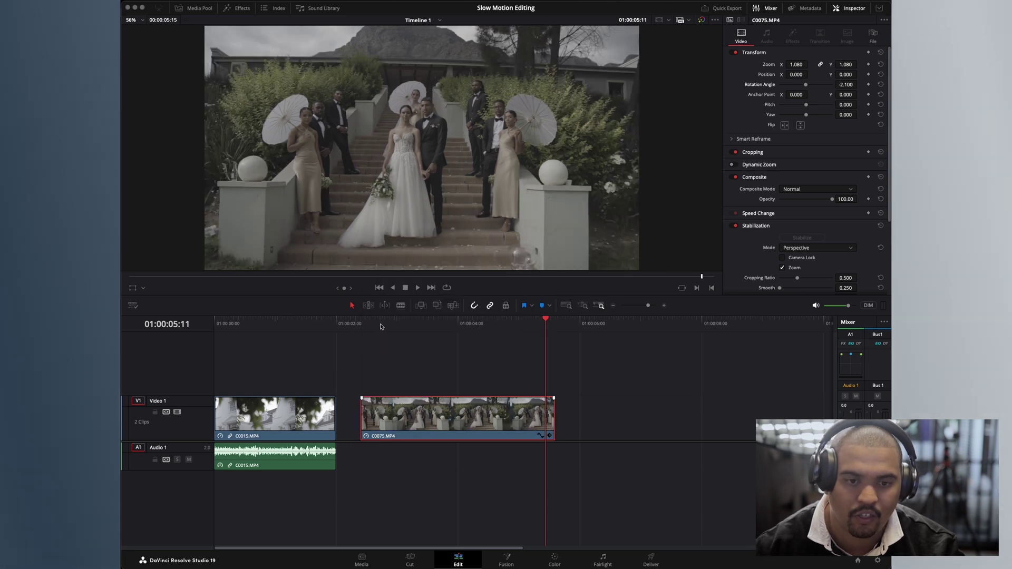
click(358, 328)
key(space)
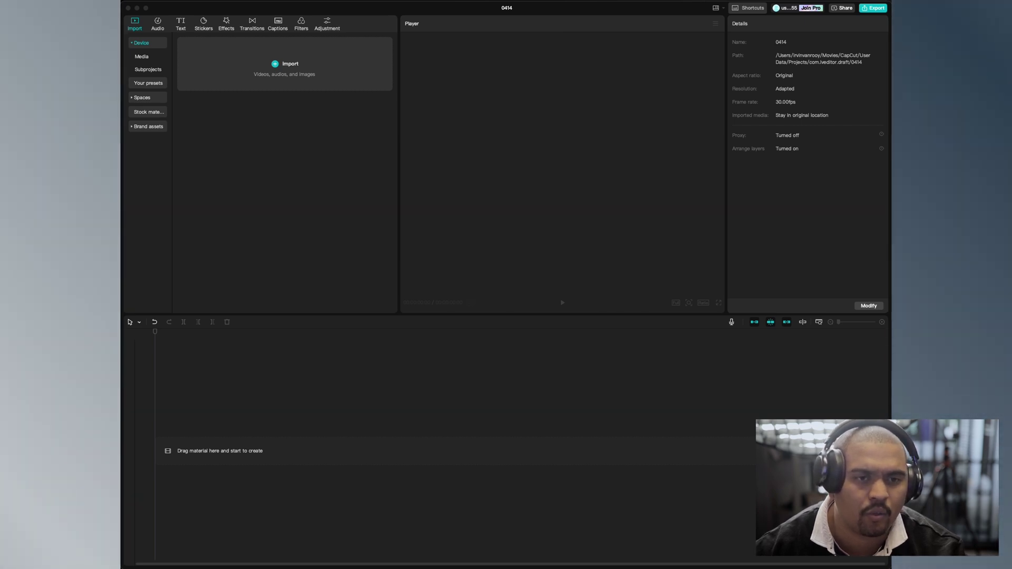
Import C0080.MP4 and C0093.MP4, lay them back-to-back on the timeline, and zoom in.
drag(253, 38, 317, 87)
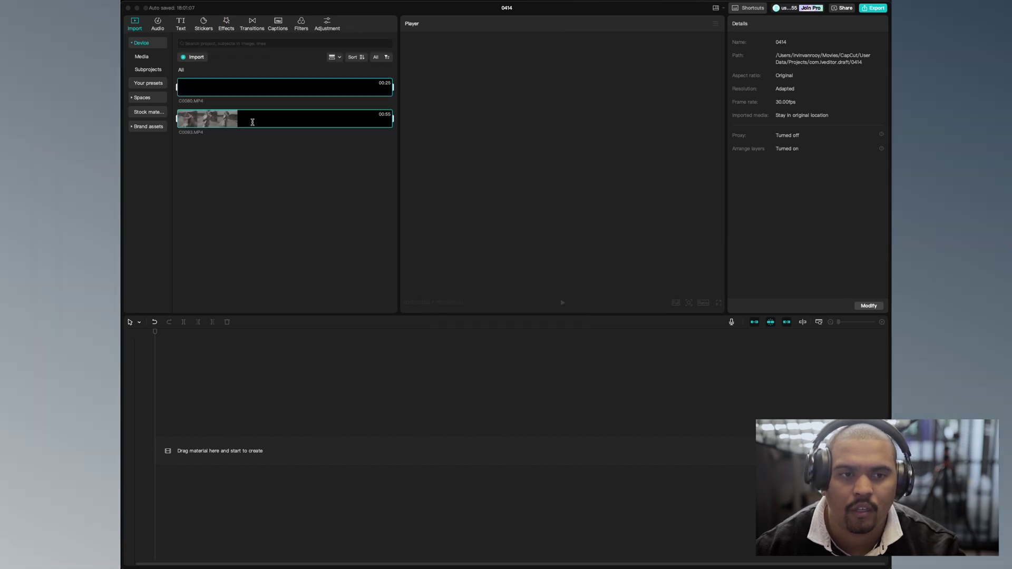
drag(248, 132, 197, 452)
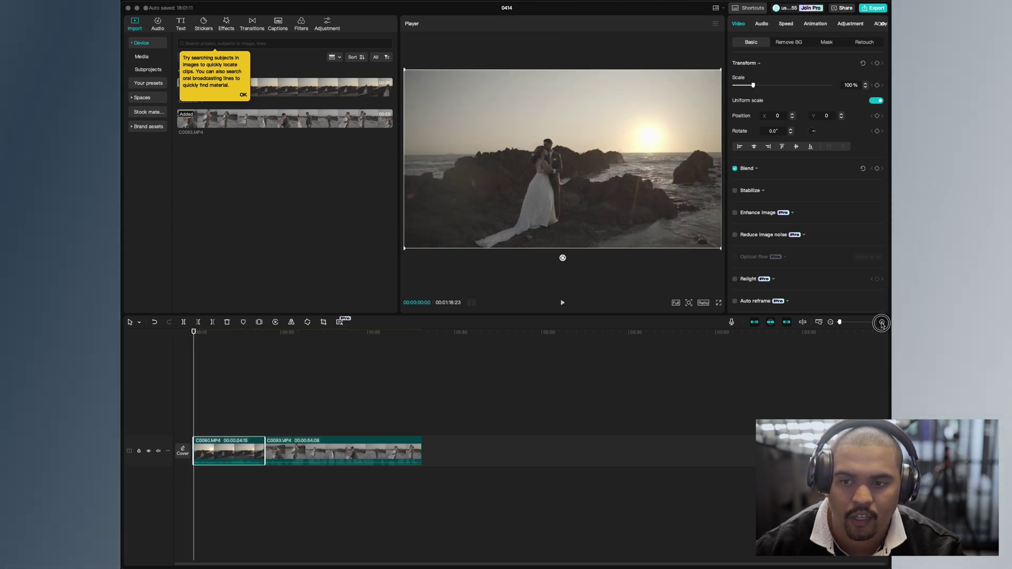
click(882, 322)
click(882, 322)
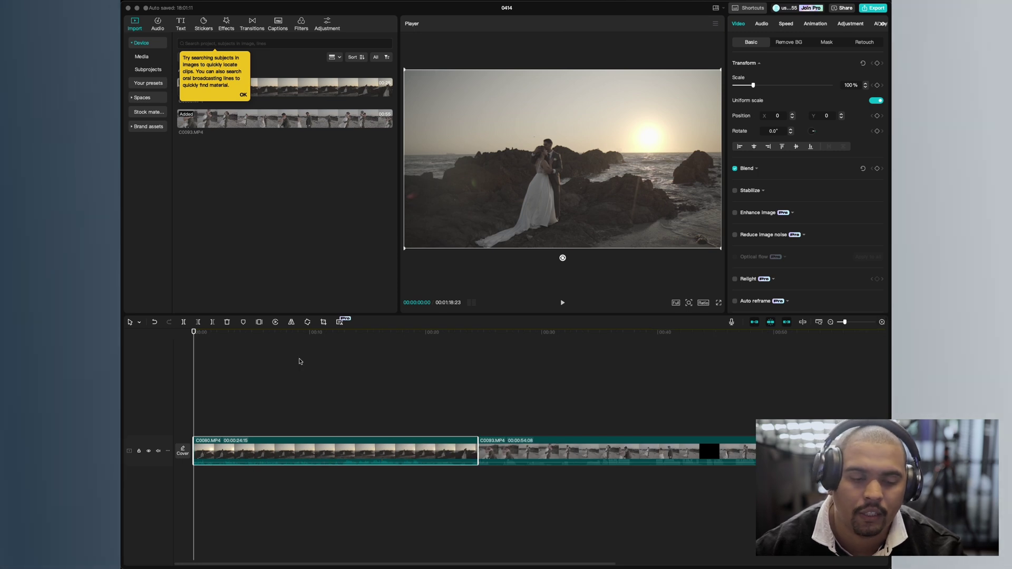
Check the C0080 clip's context menu, then remove both clips from the 0414 timeline.
right_click(253, 457)
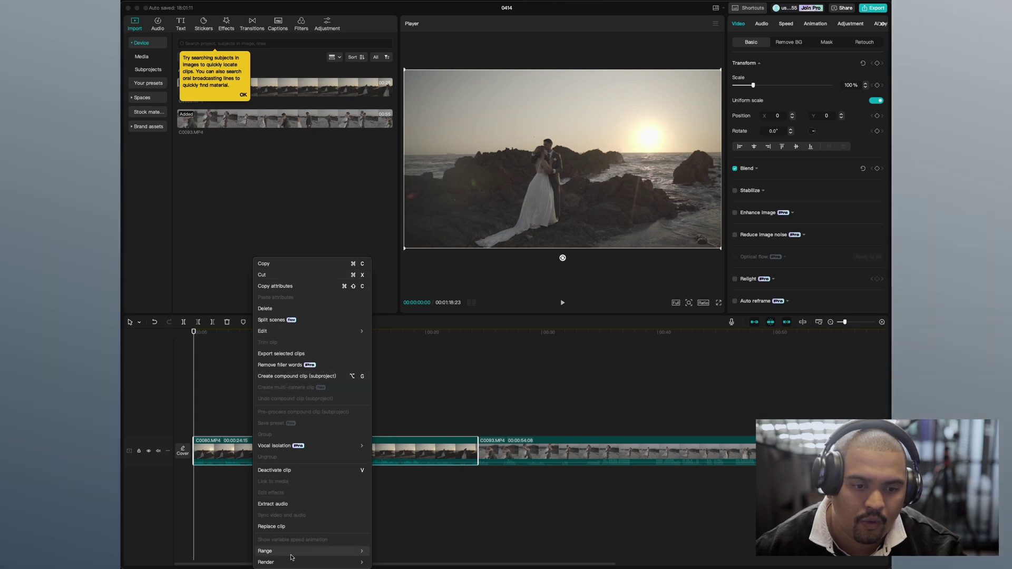
mouse_move(298, 557)
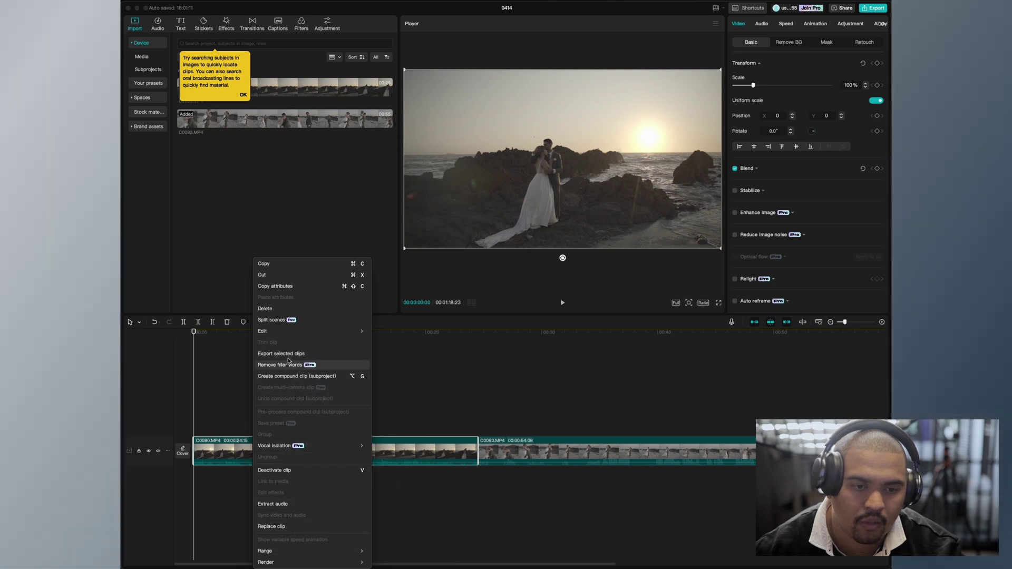
mouse_move(281, 336)
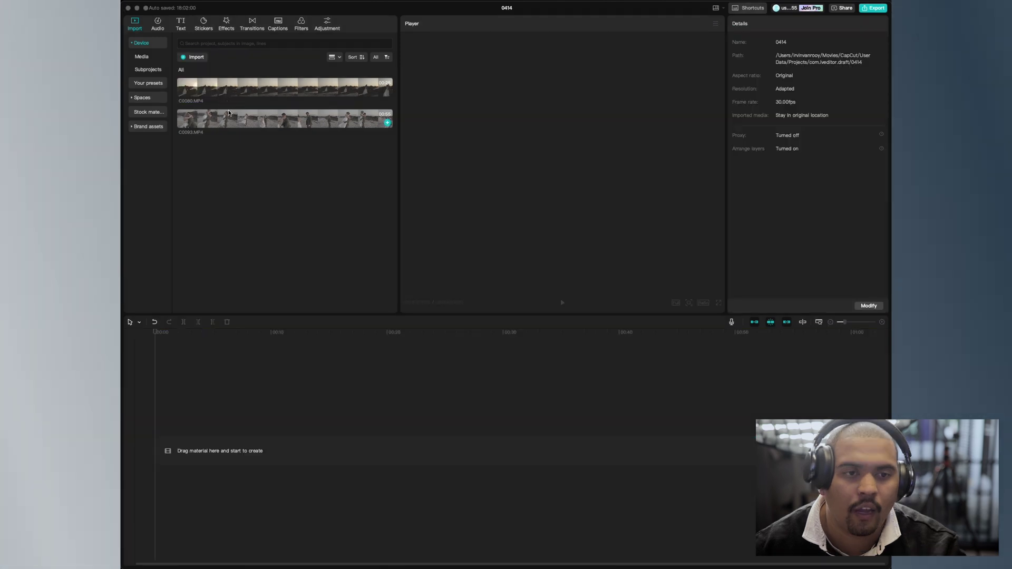
click(217, 87)
key(space)
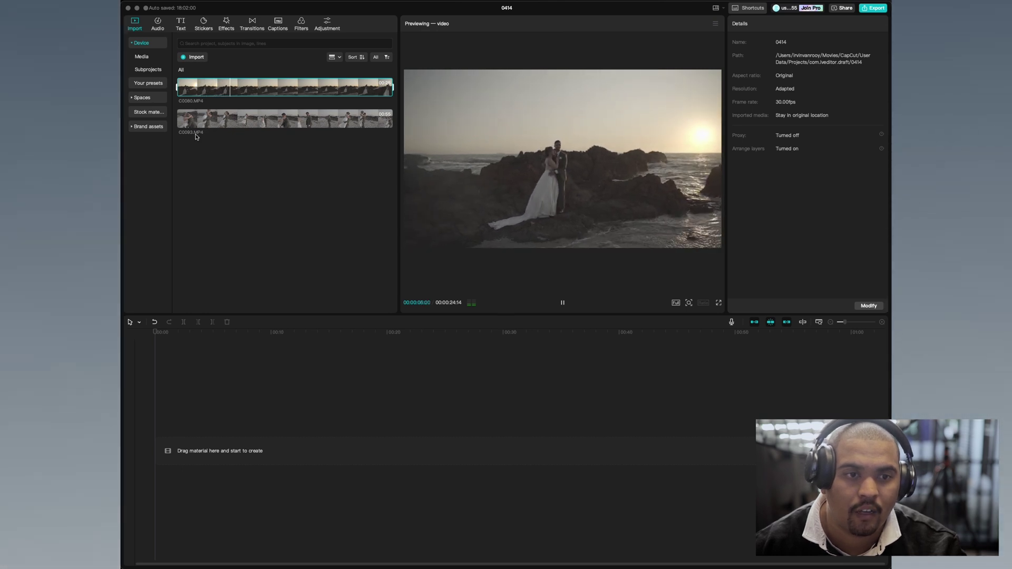
Play through the C0093 preview, then put only the C0080 sunset clip on the timeline.
click(194, 125)
key(space)
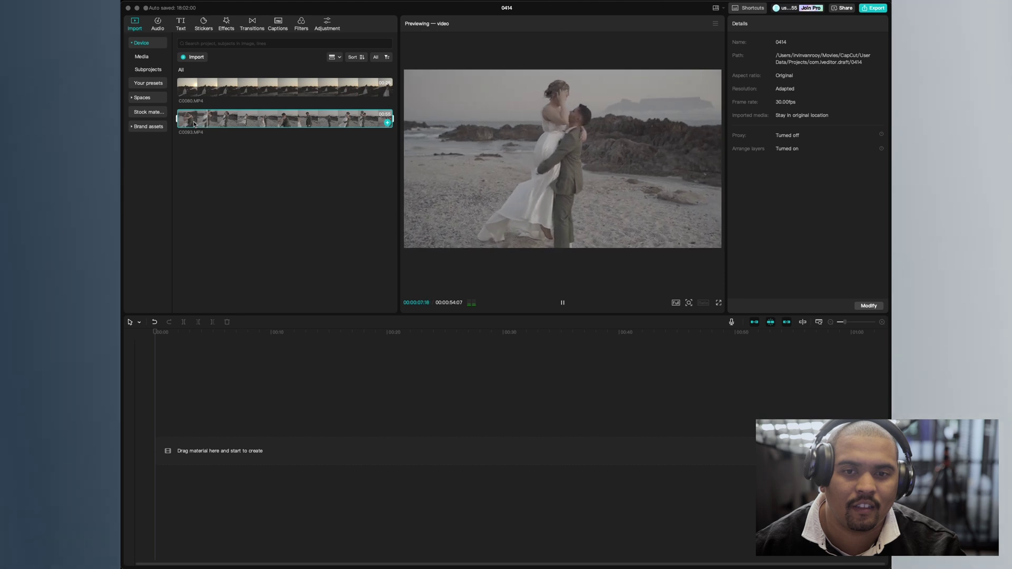
key(space)
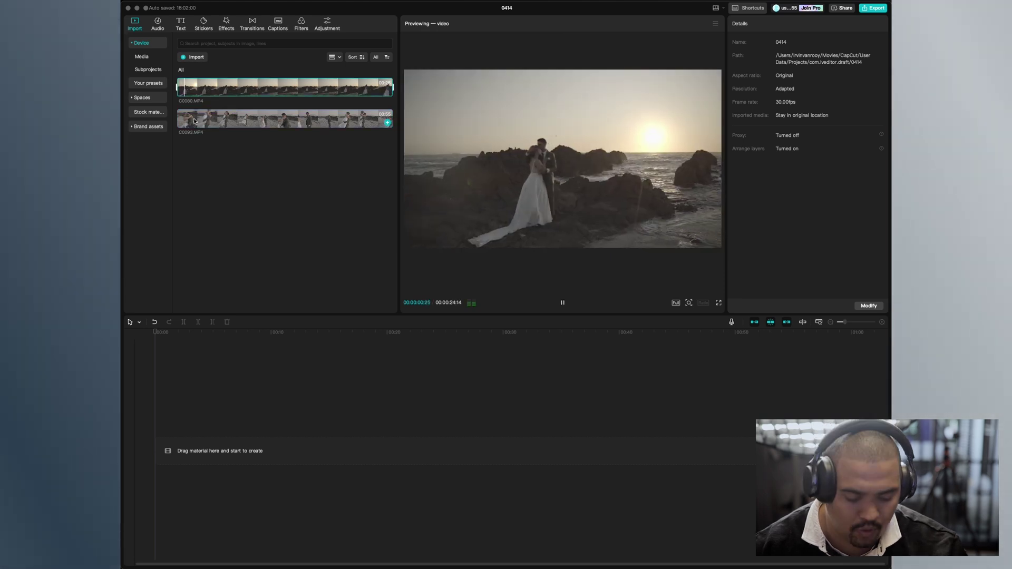
click(198, 105)
drag(207, 86, 207, 455)
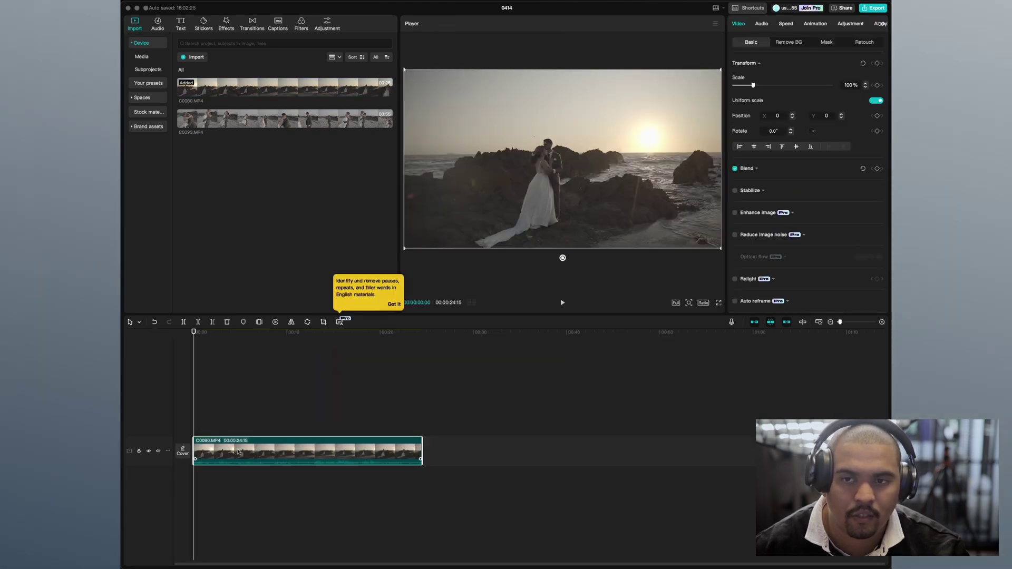
Show C0080's speed settings, currently 1.0x with a 24.5s duration.
click(783, 24)
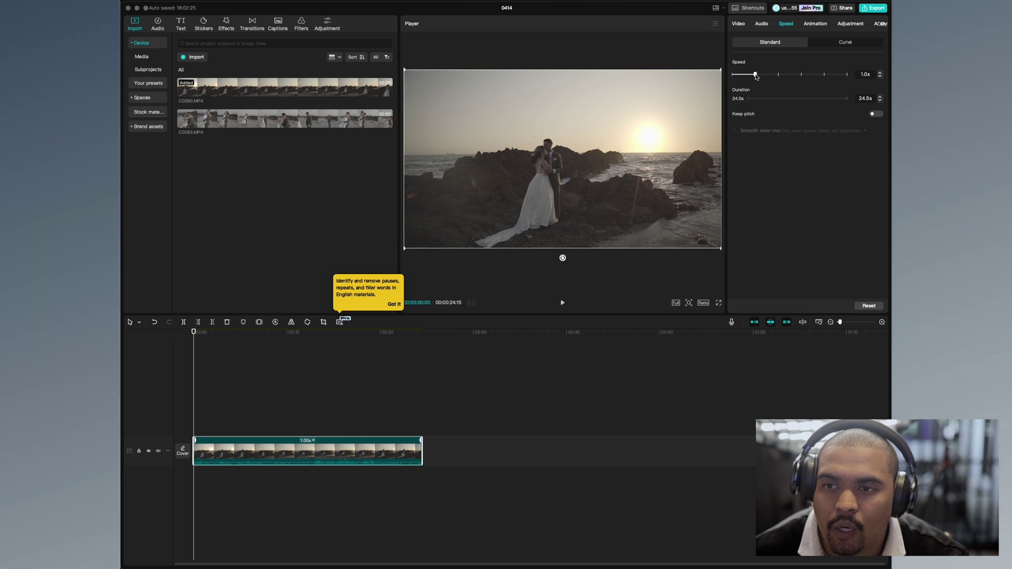
Slow C0080 to 0.4x (61.3s), mute the track, and play it back full screen.
drag(756, 76, 740, 75)
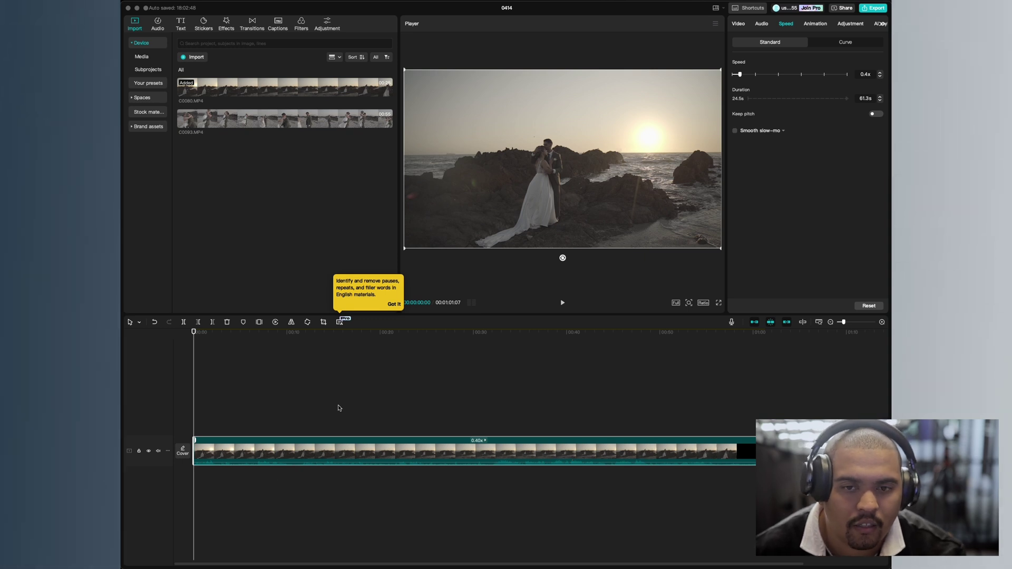
key(space)
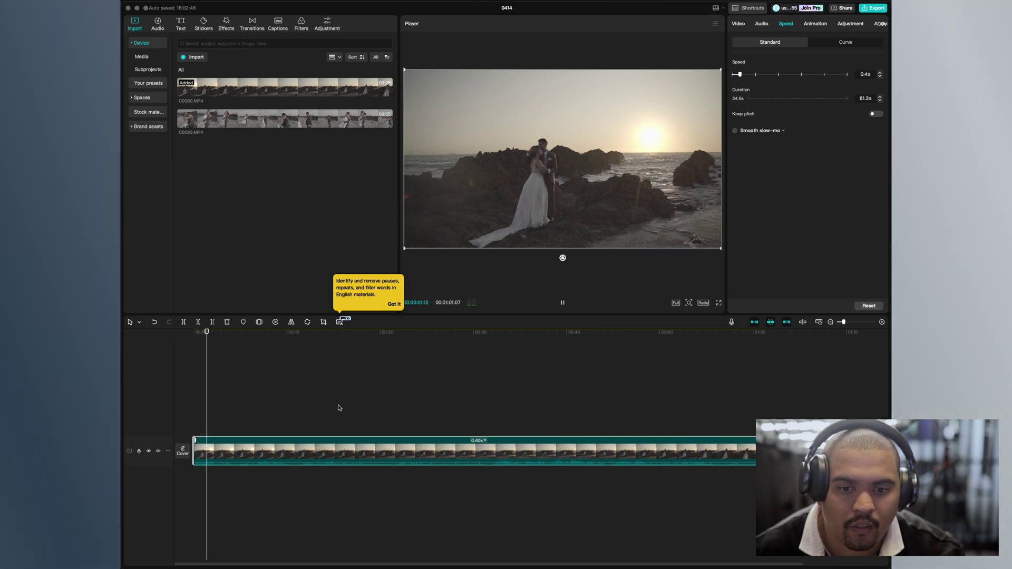
click(159, 451)
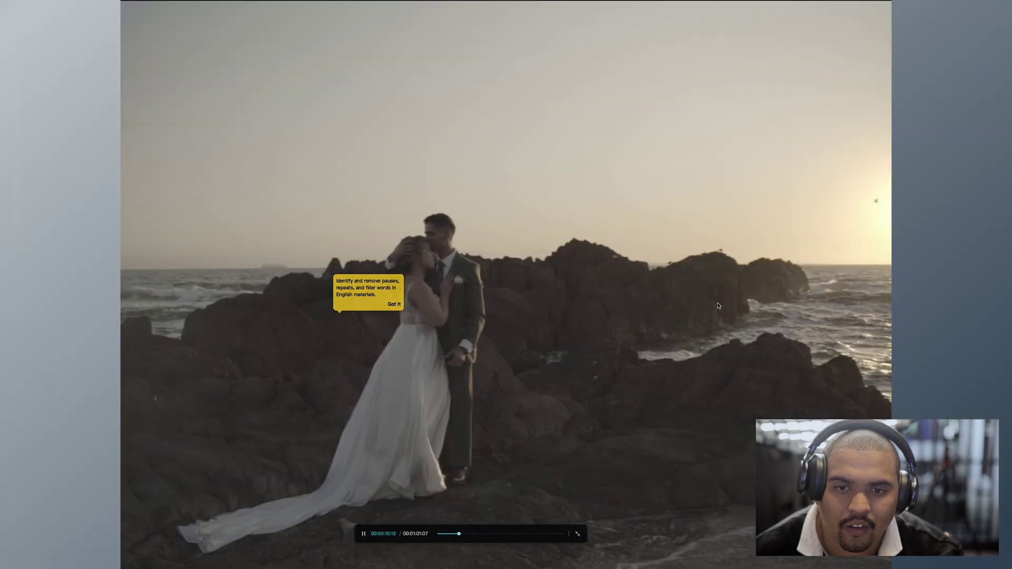
click(718, 303)
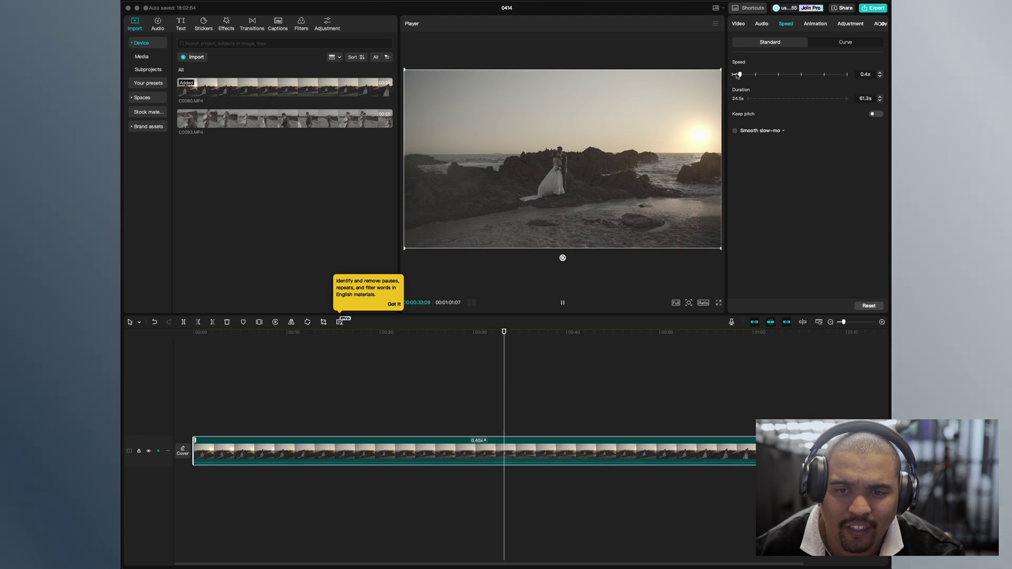
Reset C0080 to 1.0x and play from about 8 seconds, then slow it to 0.4x again.
drag(754, 75, 756, 77)
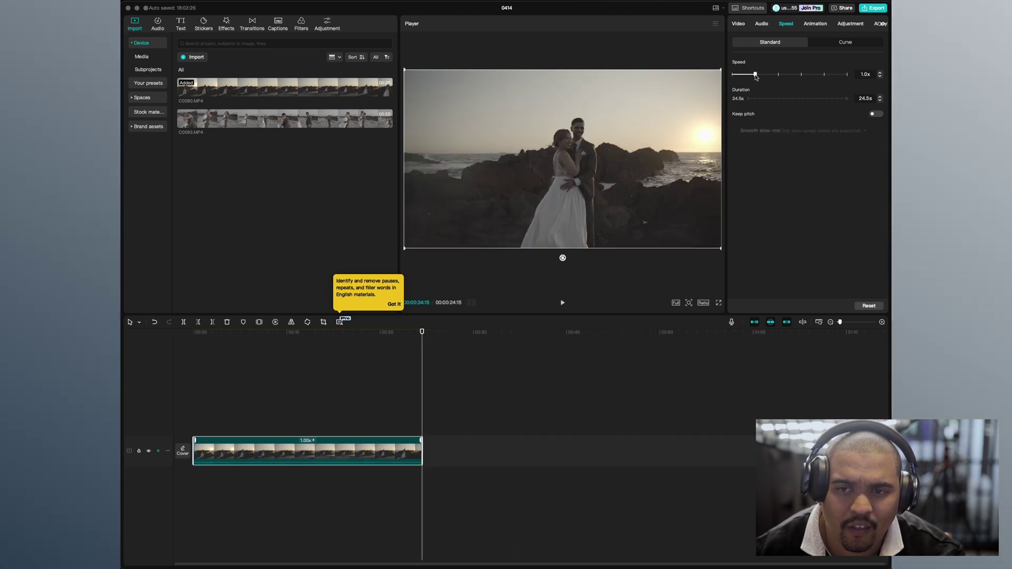
click(260, 343)
key(space)
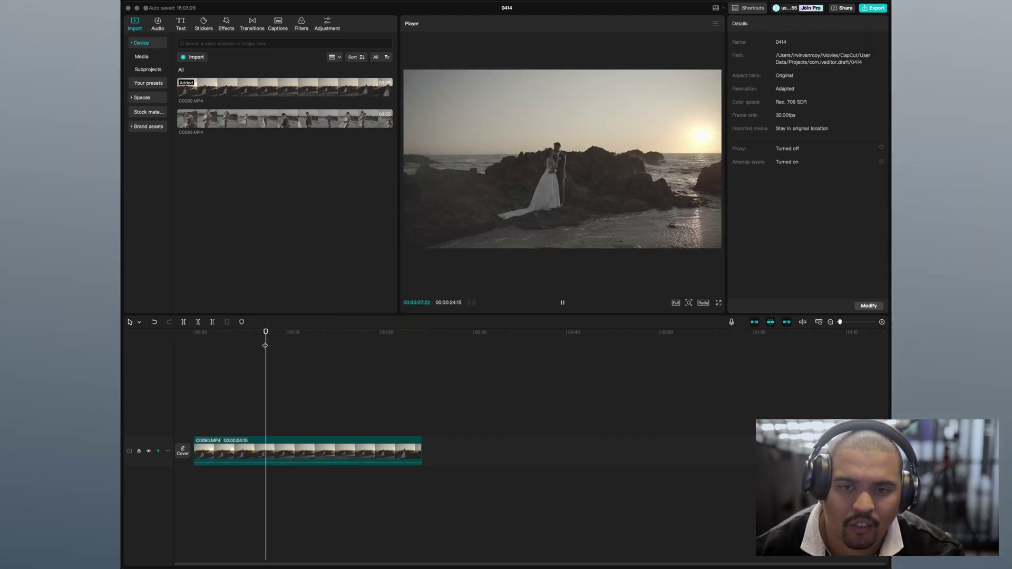
click(350, 439)
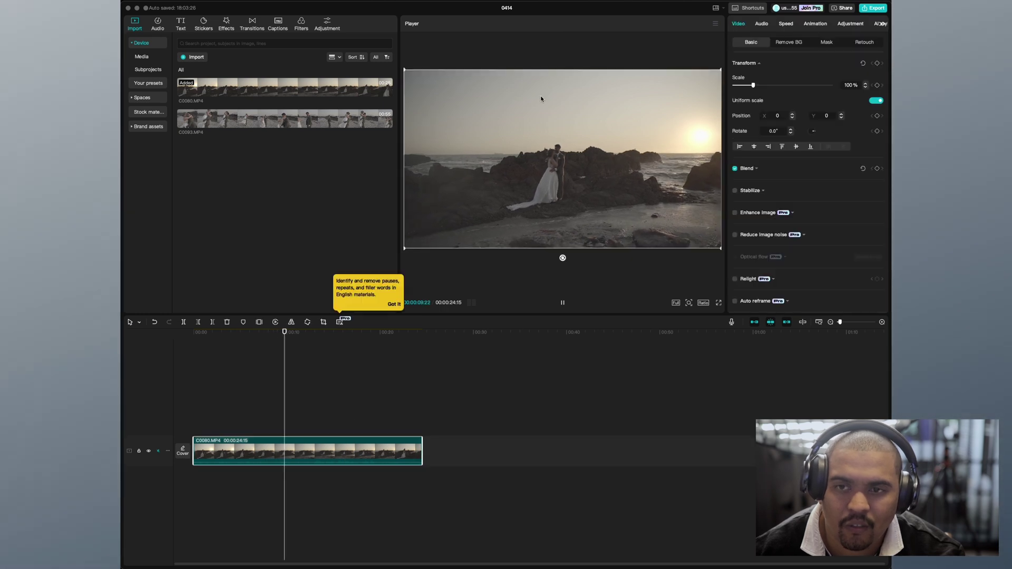
click(787, 24)
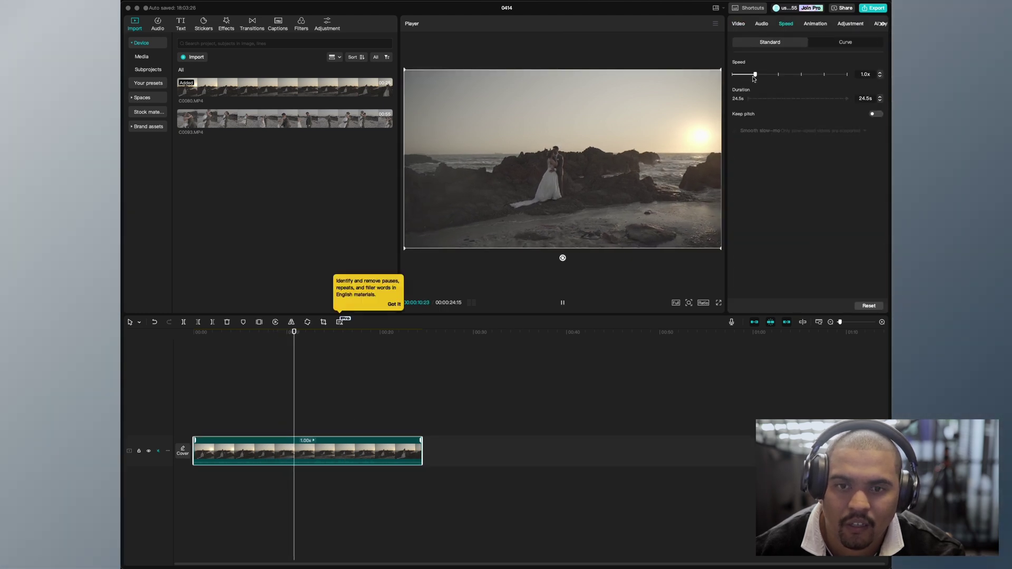
drag(743, 74, 740, 76)
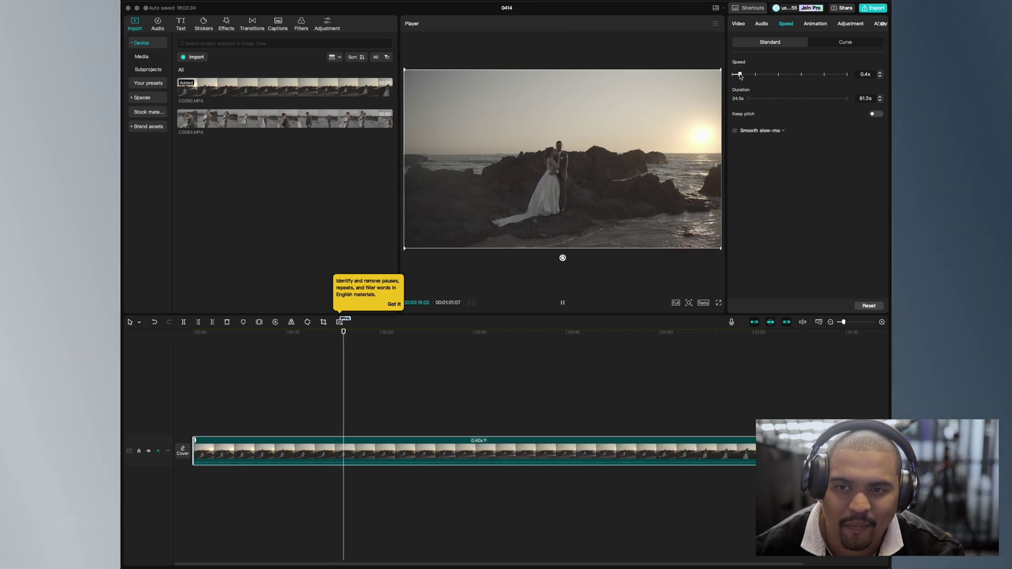
Enable Smooth slow-mo with frame blending on the 0.4x clip and review it full screen.
click(735, 131)
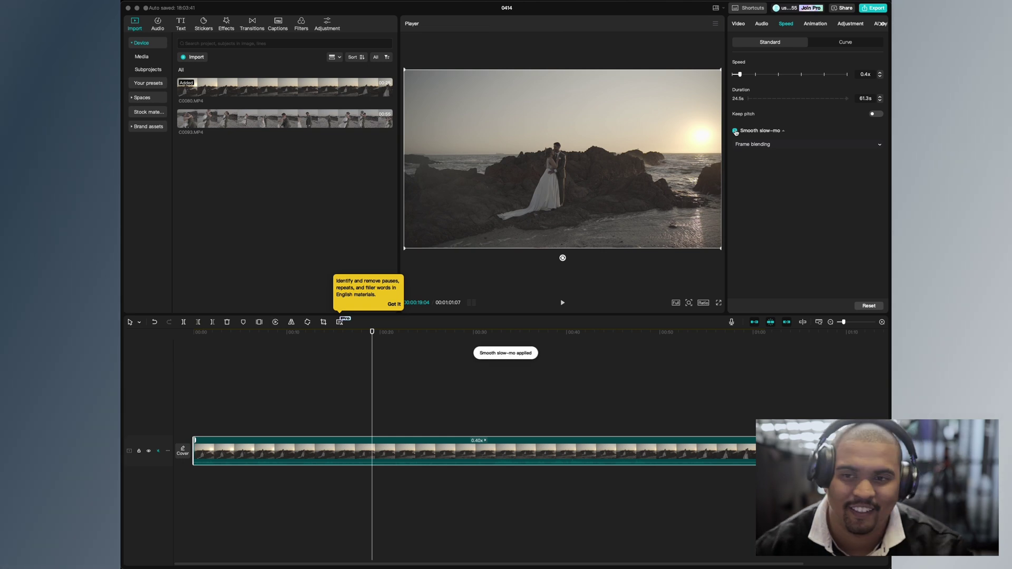
click(719, 304)
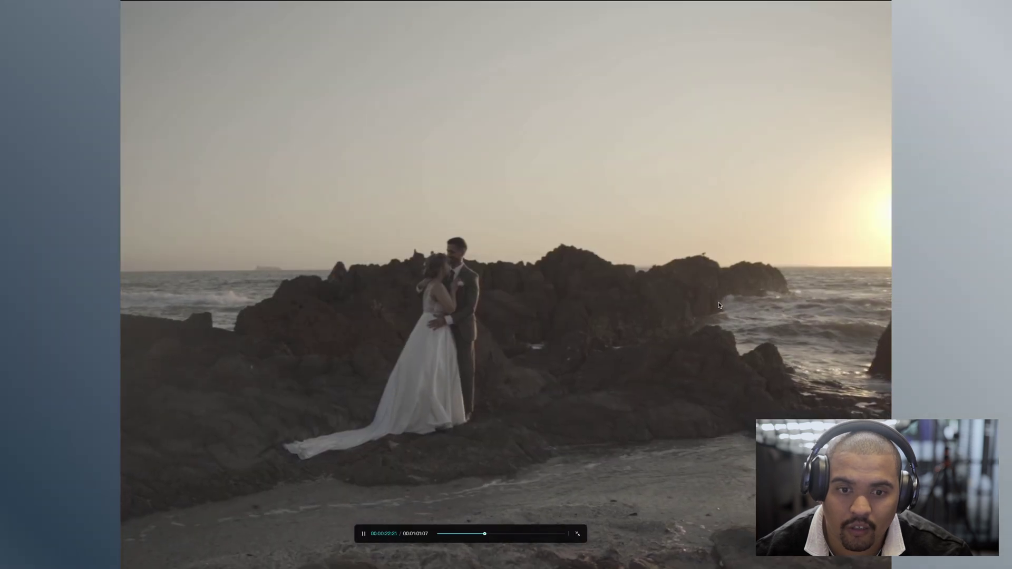